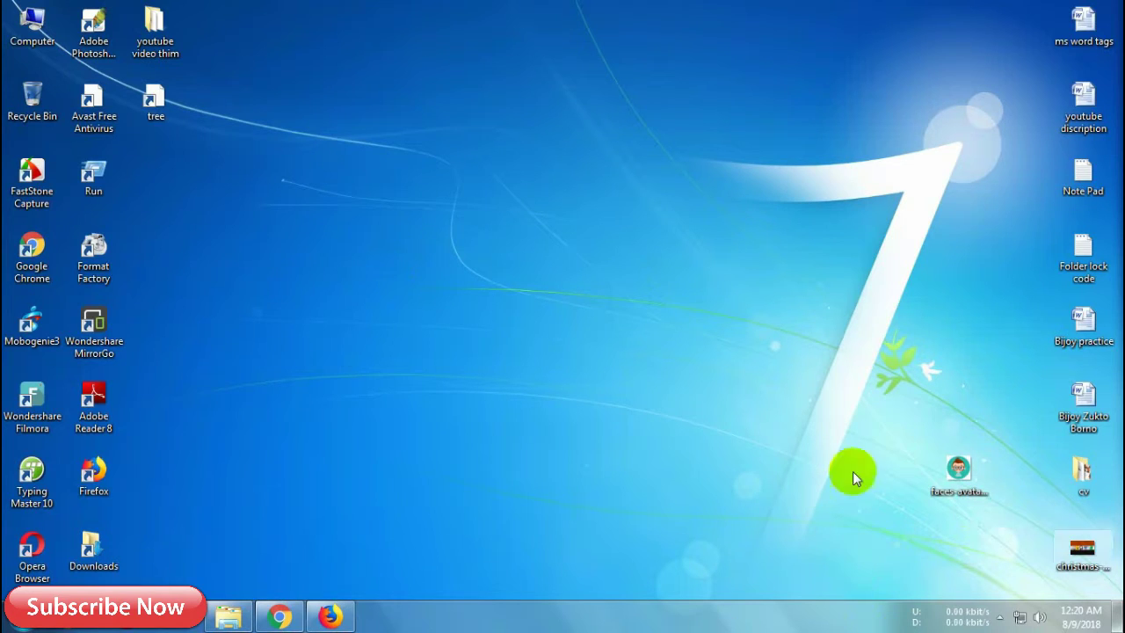
- Switch to Firefox and load flixpress.com in the empty tab
left_click(334, 616)
mouse_move(337, 617)
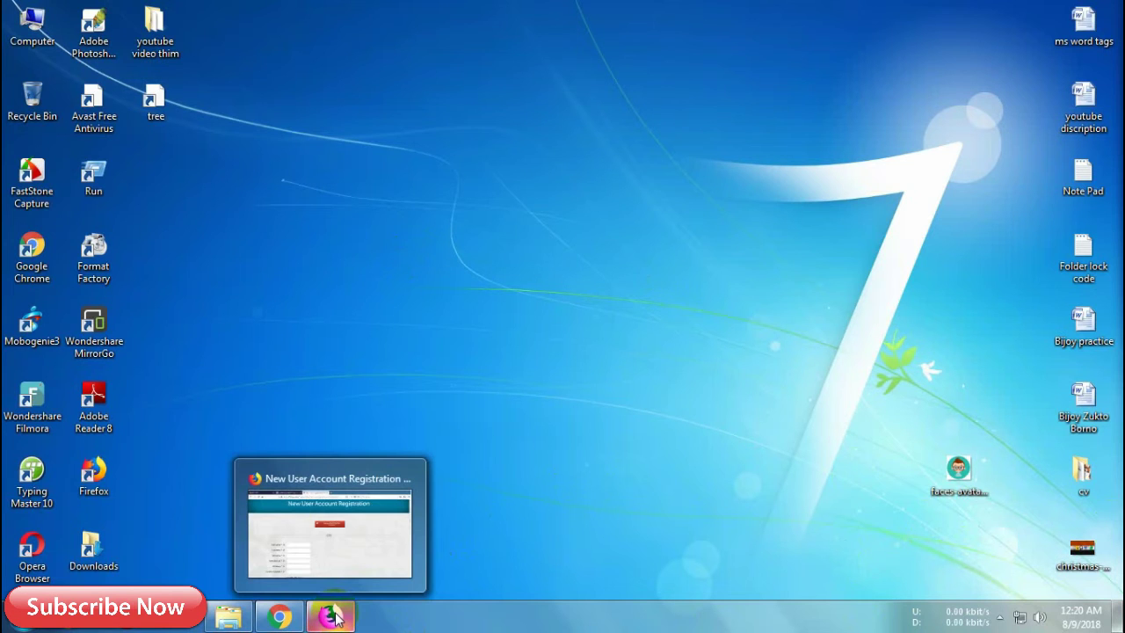
left_click(336, 618)
key("ctrl+Tab")
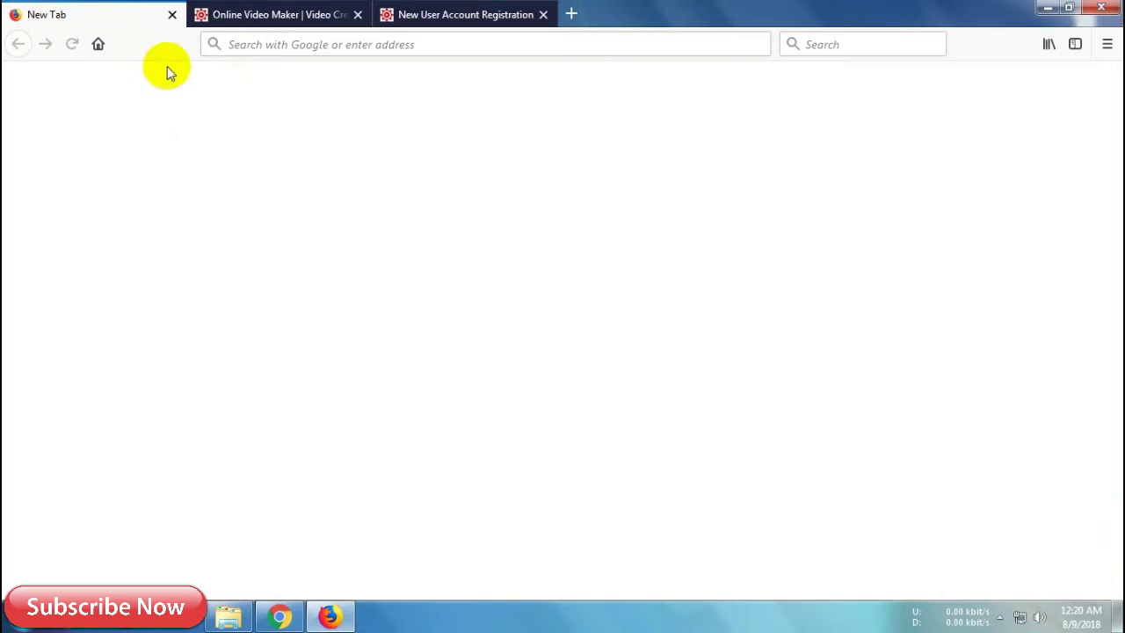
left_click(271, 43)
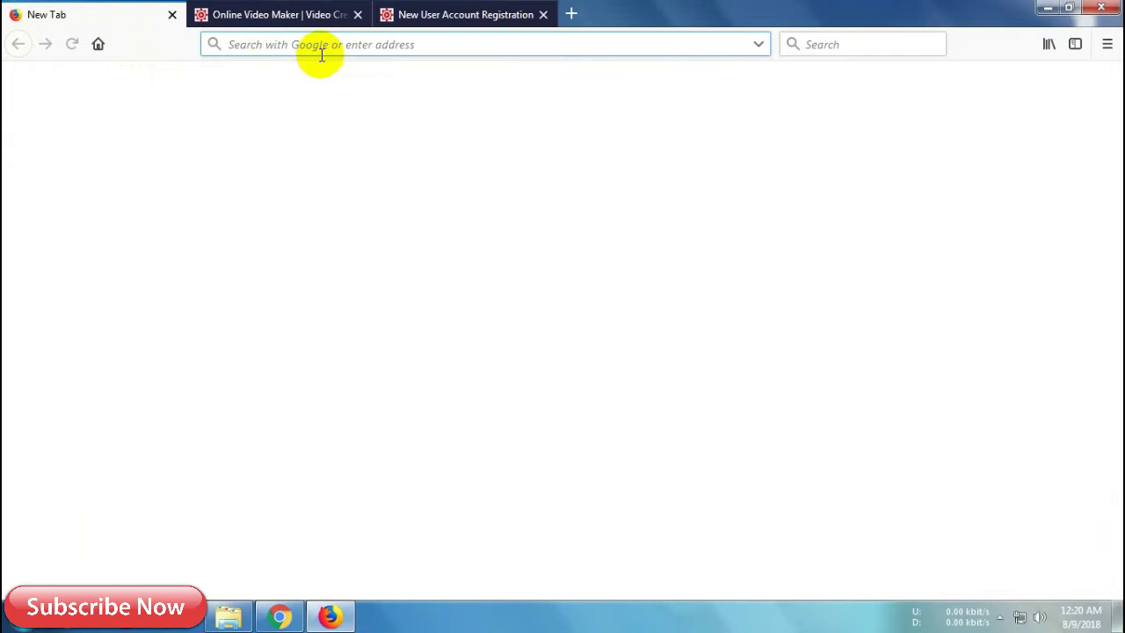
type("fli")
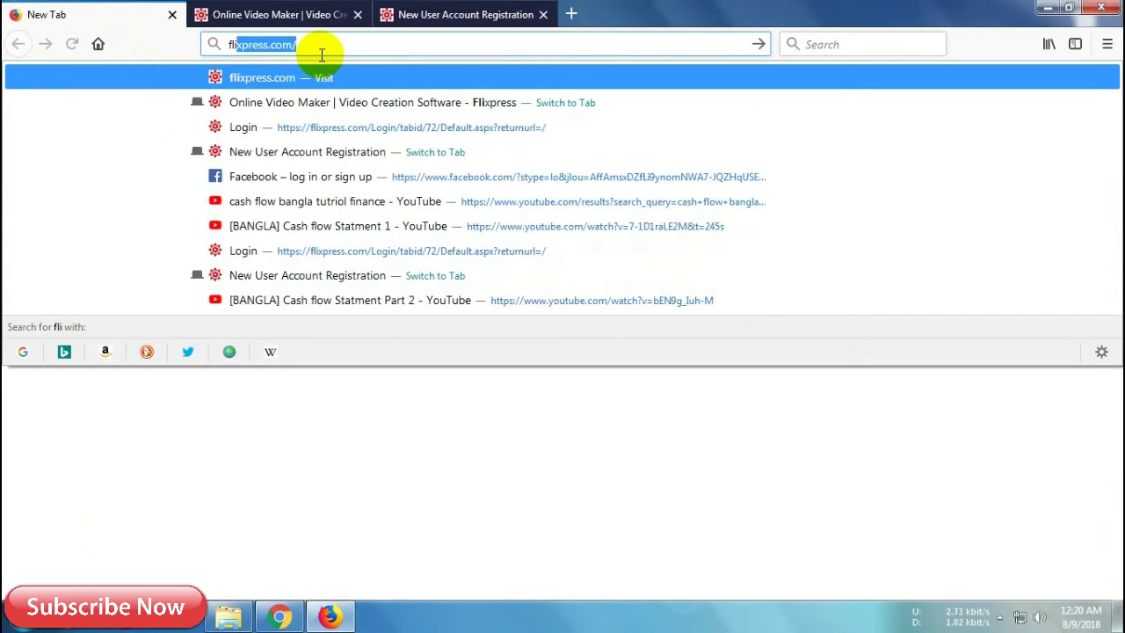
type("x")
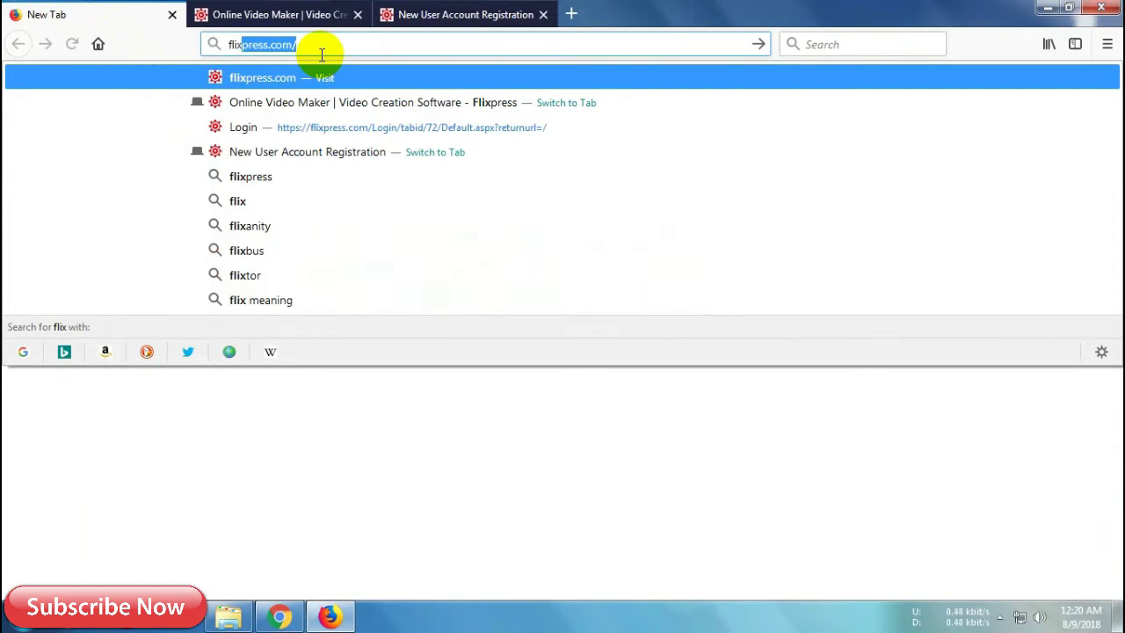
key("Return")
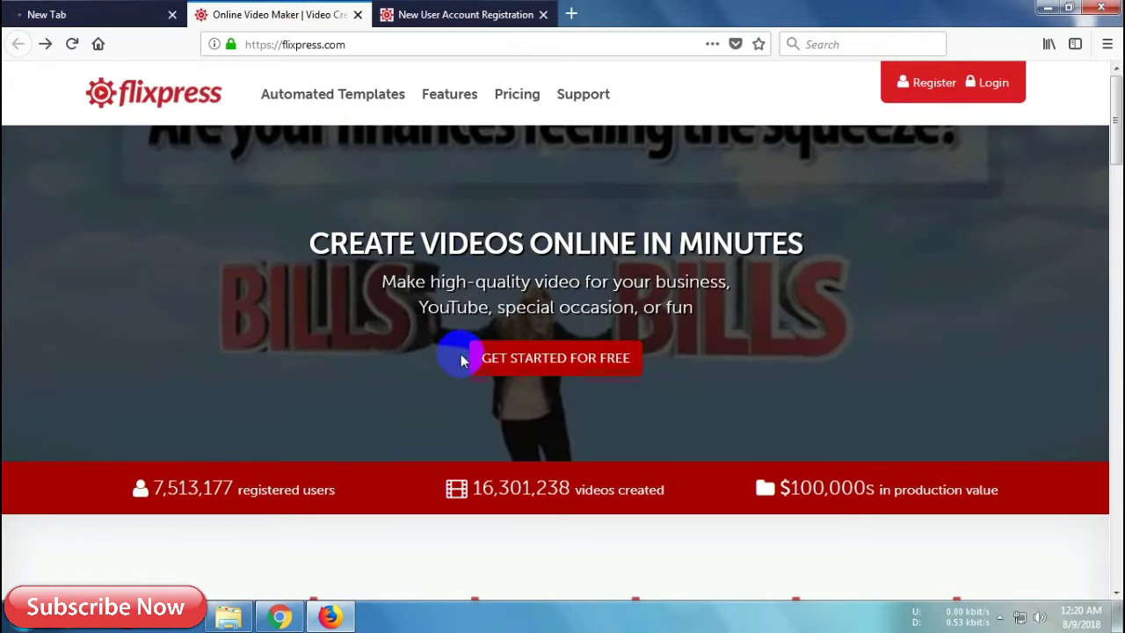
- Look over the Flixpress home page and bring up the New User Account Registration page
scroll(937, 294, "down", 12)
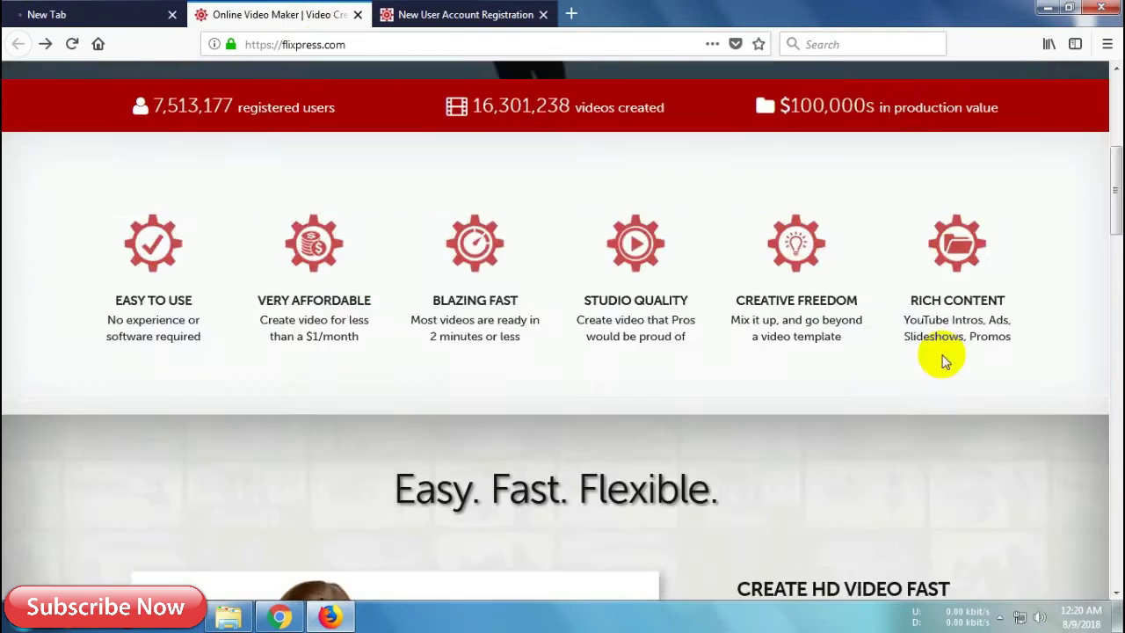
scroll(940, 343, "up", 4)
scroll(936, 328, "up", 6)
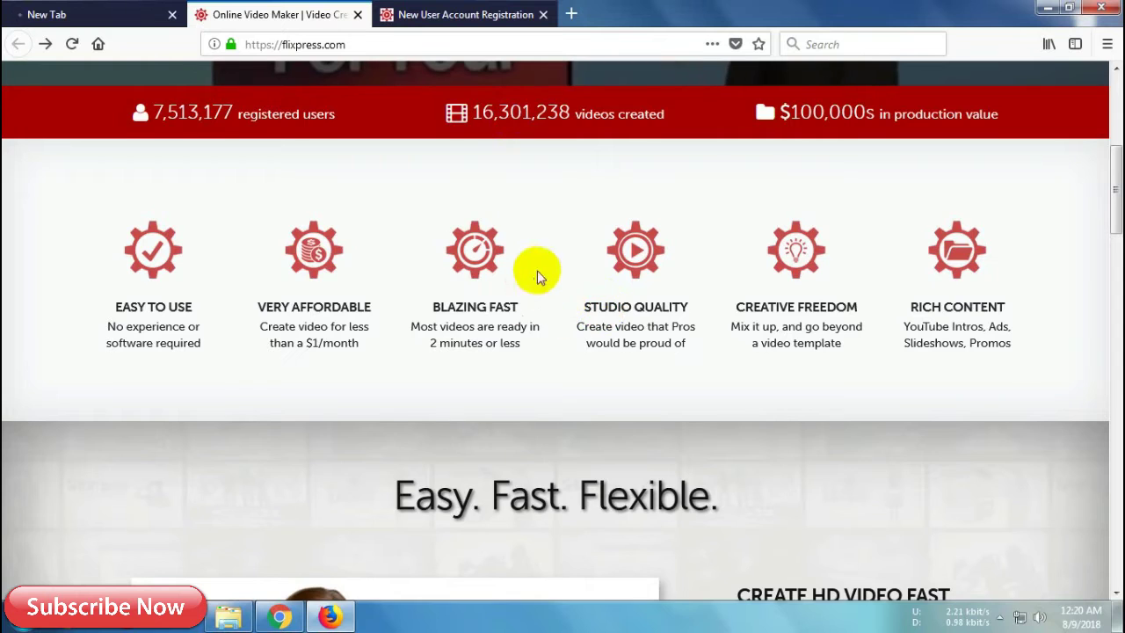
scroll(535, 271, "up", 4)
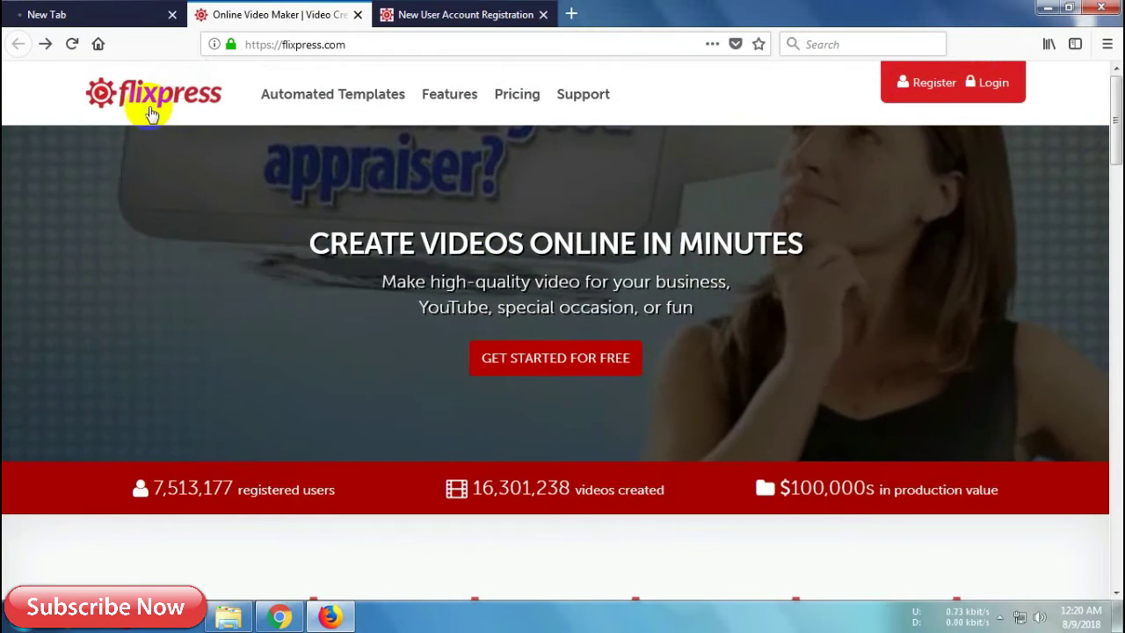
left_click(958, 99)
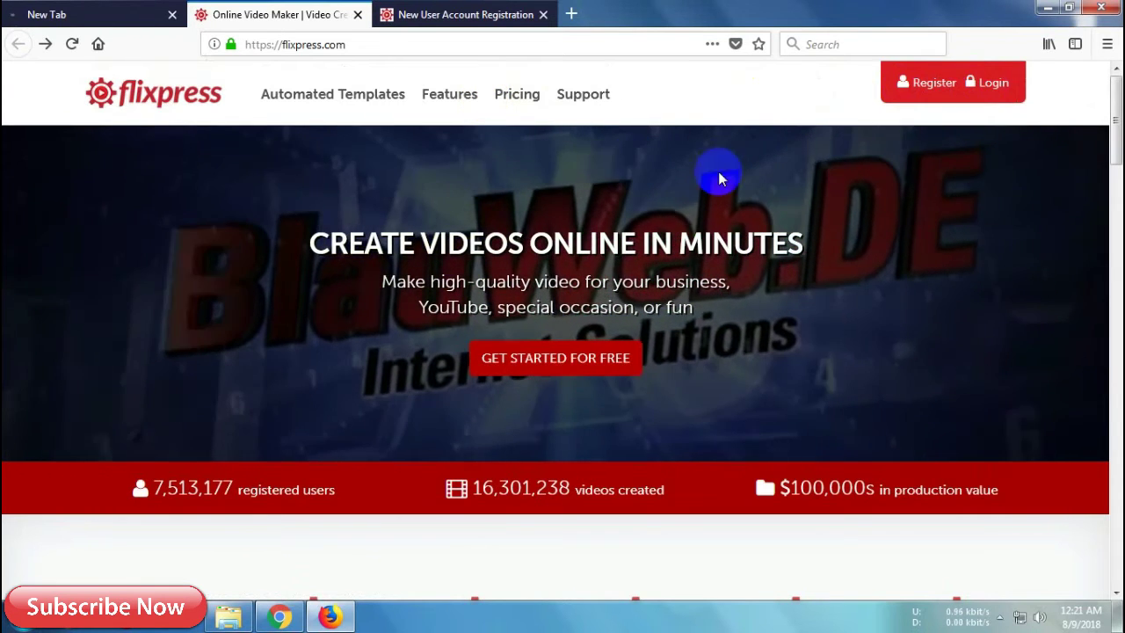
left_click(933, 88)
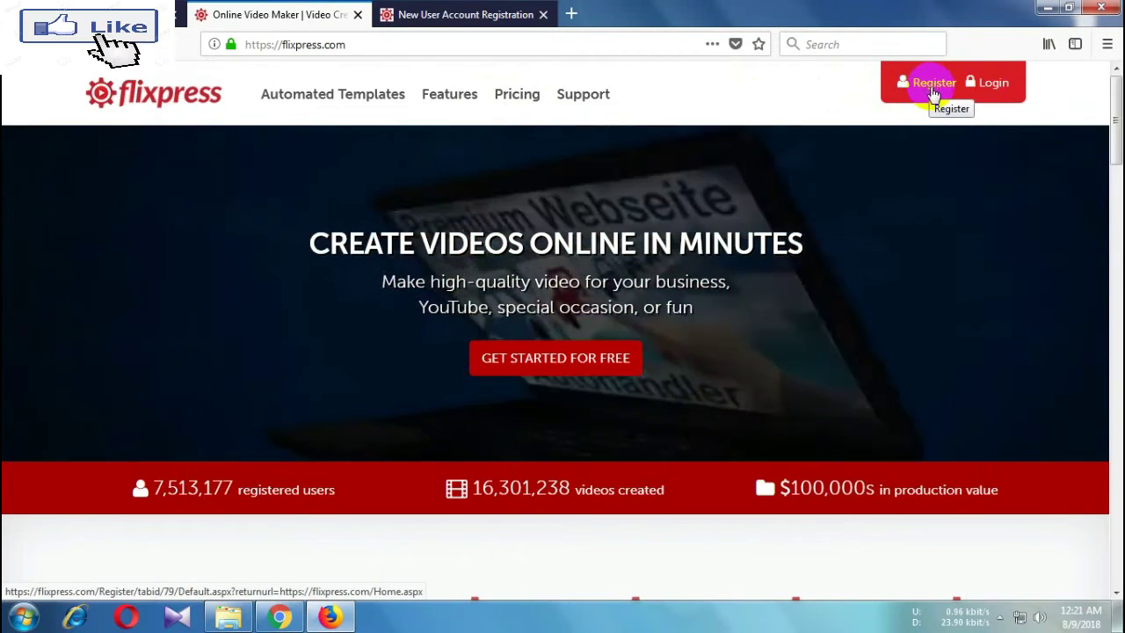
left_click(515, 10)
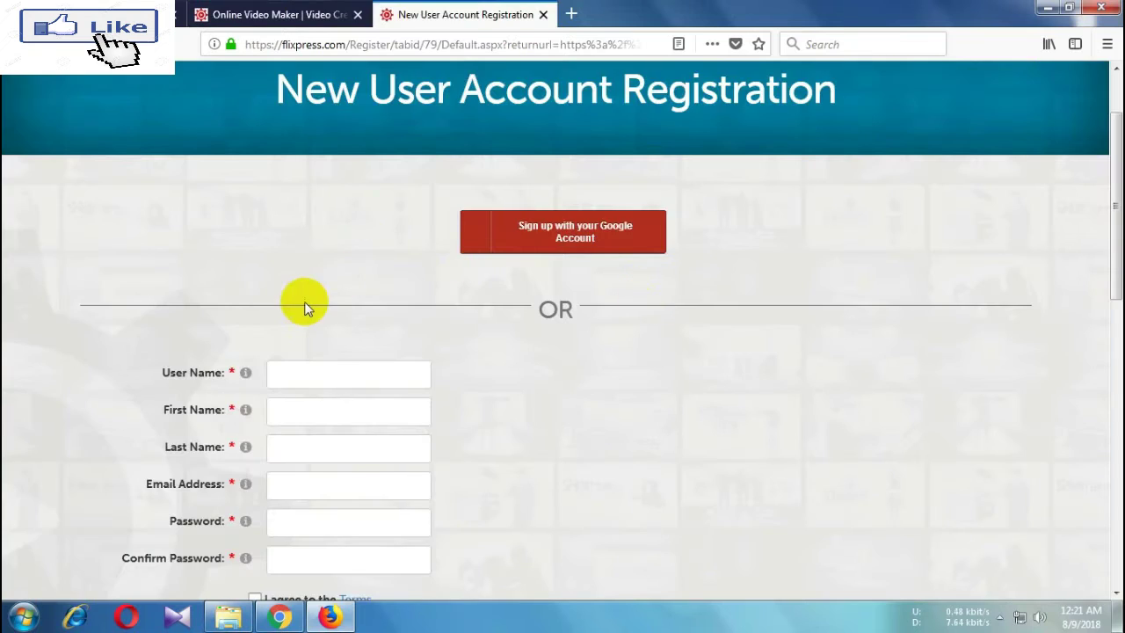
- Go through the required fields of the registration form, from user name to password confirmation, without filling them in
scroll(304, 301, "down", 2)
left_click(284, 186)
scroll(290, 279, "up", 1)
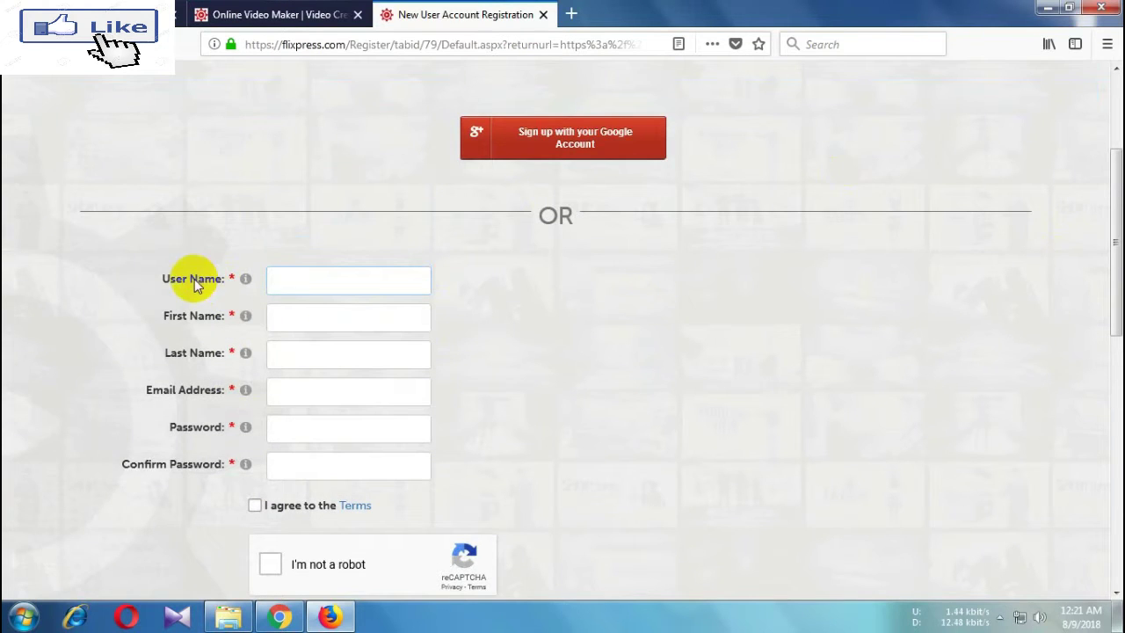
left_click(286, 285)
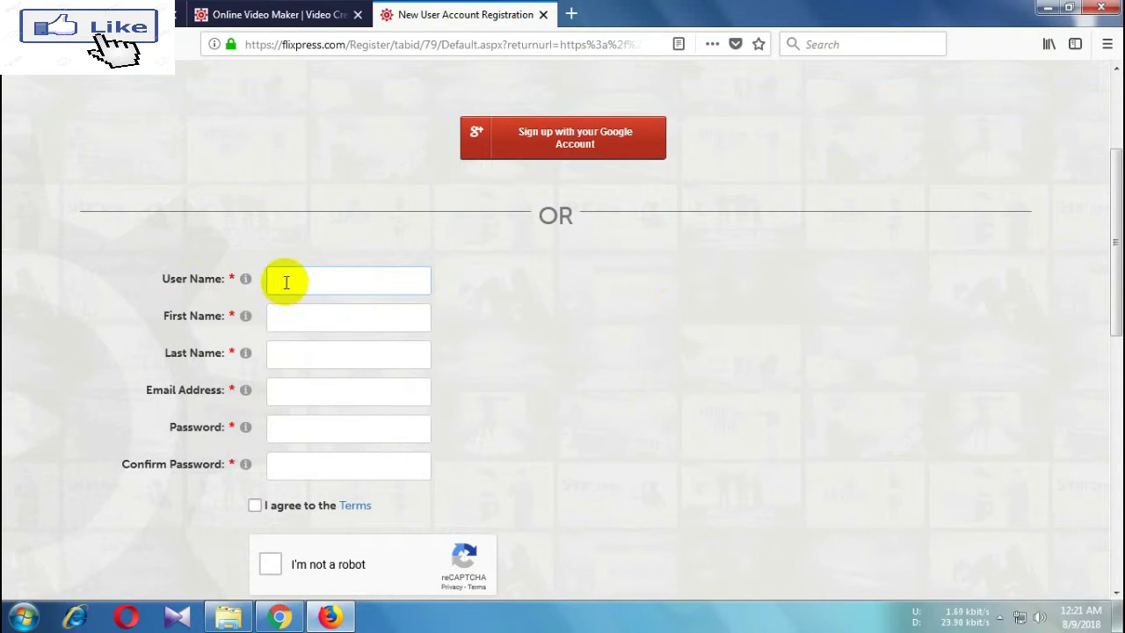
left_click(285, 356)
left_click(300, 394)
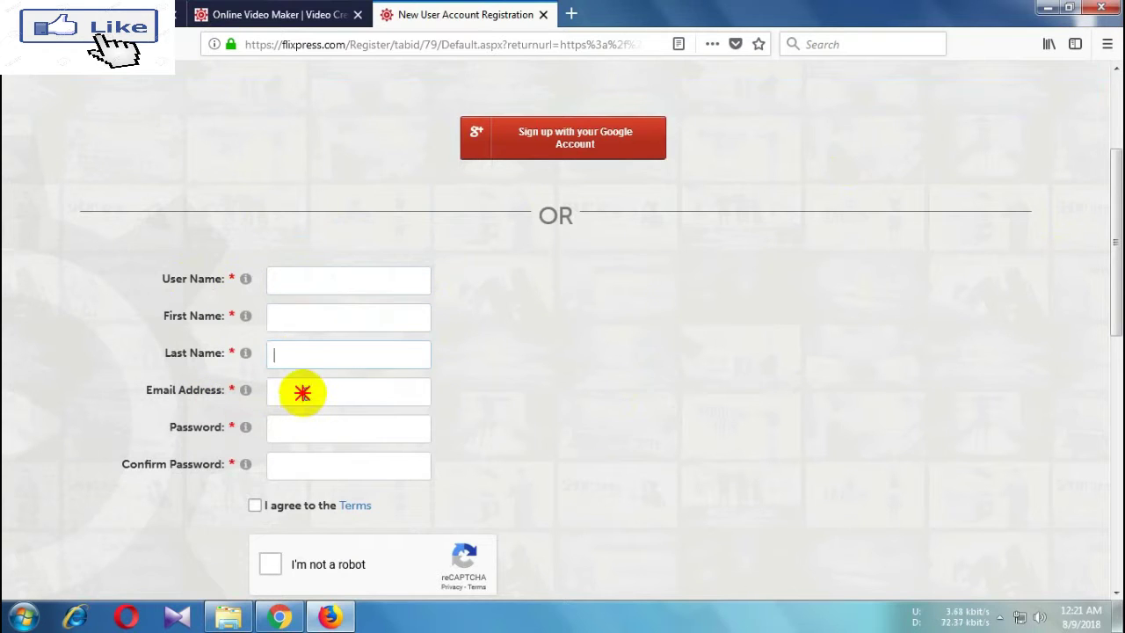
left_click(290, 425)
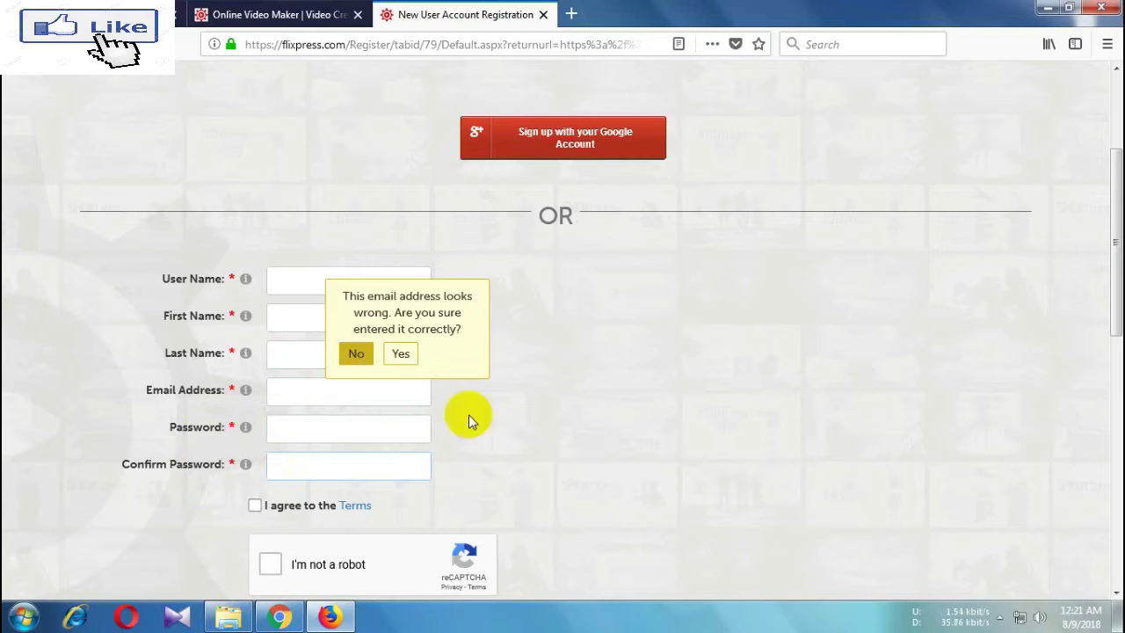
left_click(355, 353)
- Agree to the registration Terms and try to submit the new account form
left_click(257, 508)
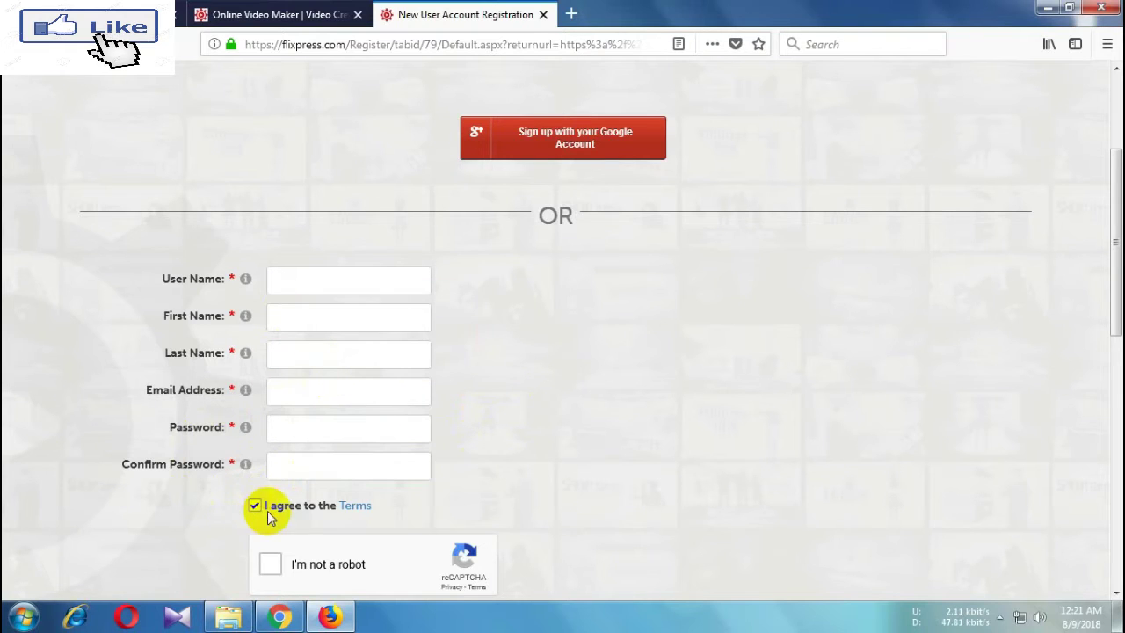
scroll(264, 501, "down", 1)
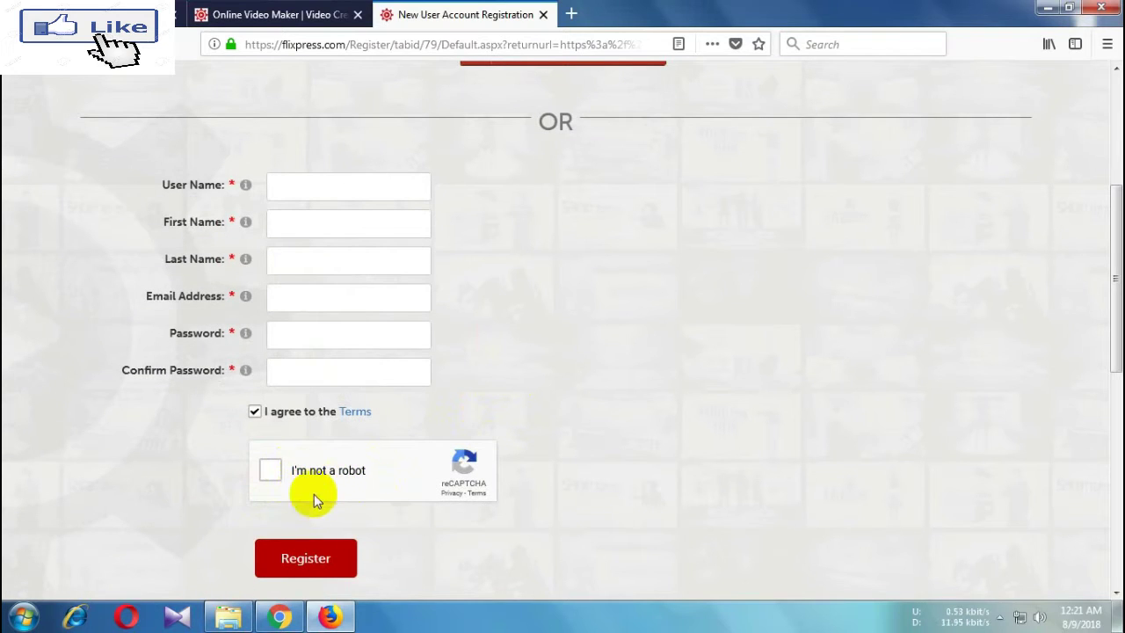
left_click(270, 474)
scroll(281, 492, "down", 1)
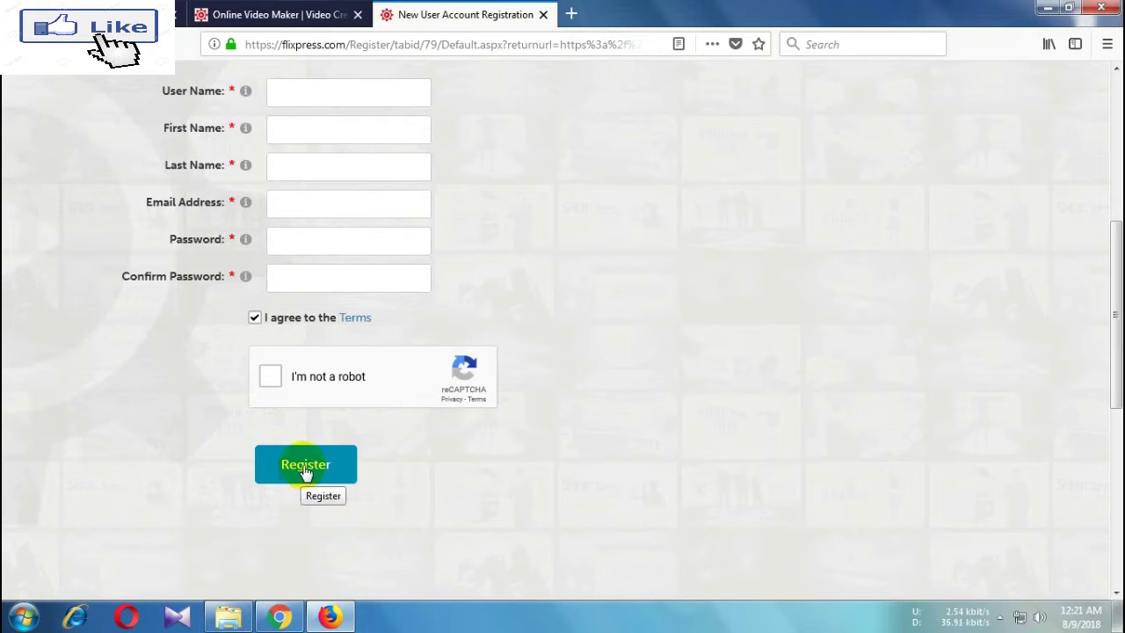
left_click(299, 482)
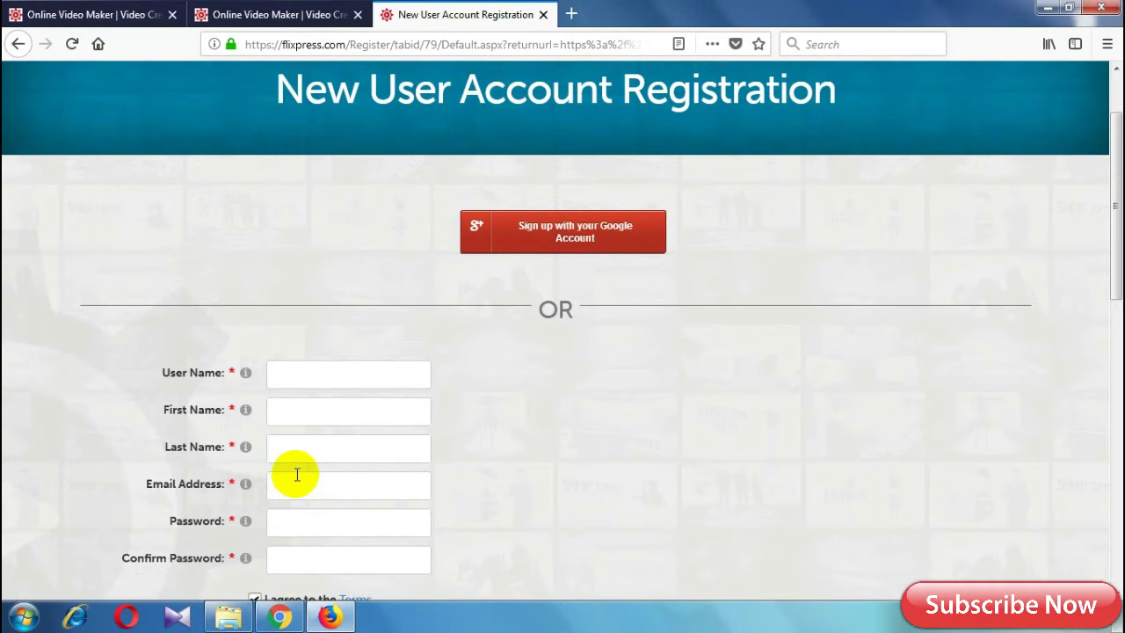
- Log in to Flixpress from the home page with the account username and password, with Remember Login enabled
left_click(273, 14)
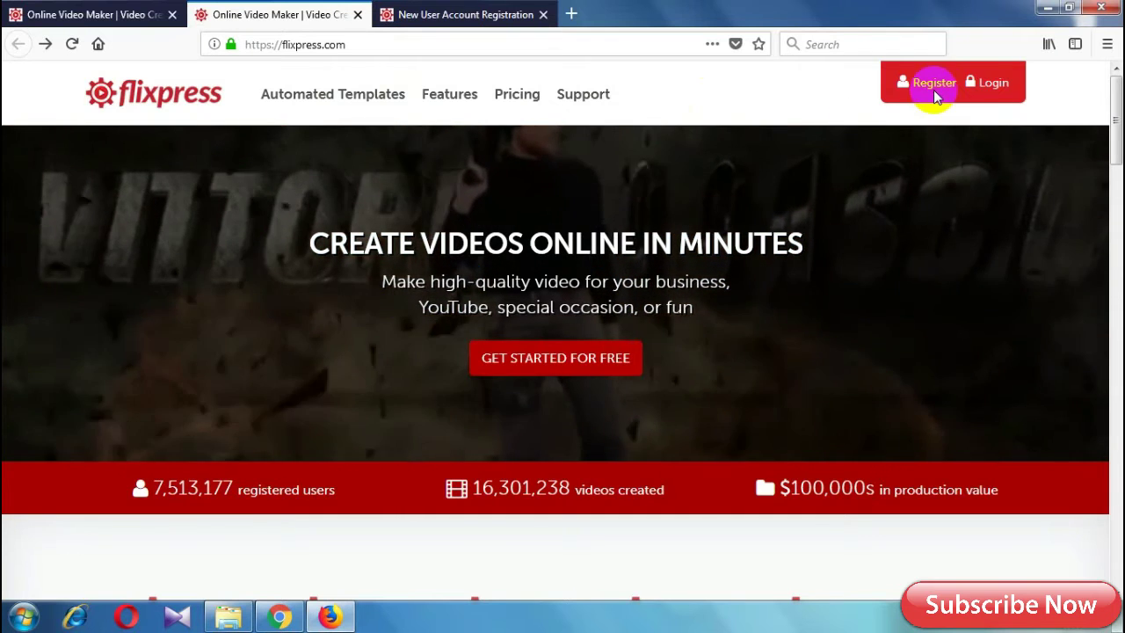
left_click(1002, 92)
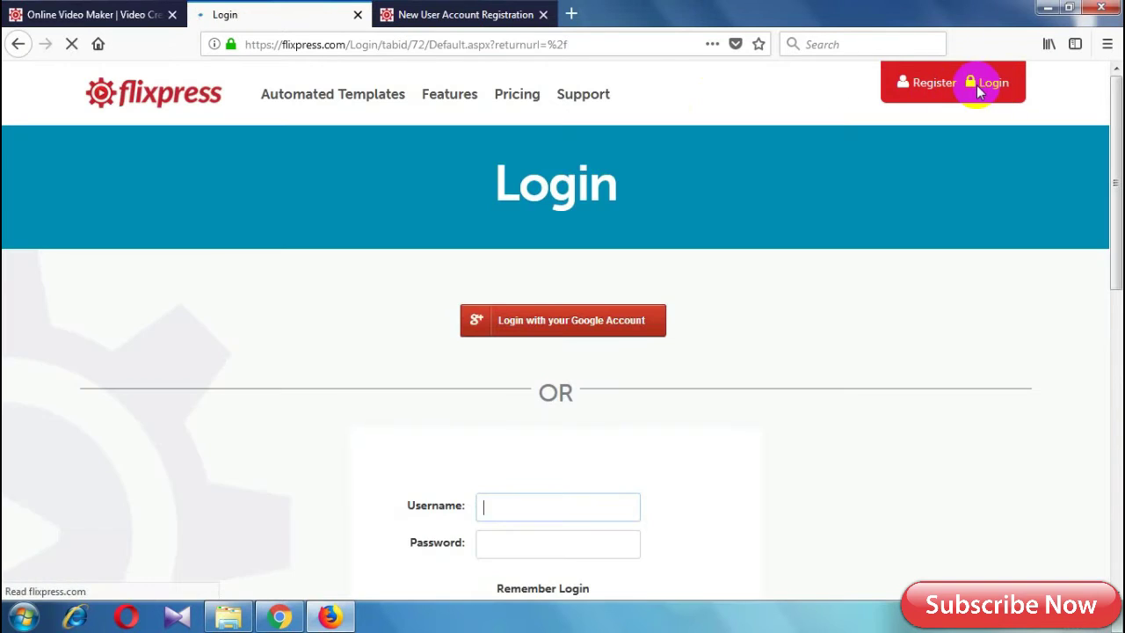
scroll(834, 266, "down", 5)
scroll(502, 347, "up", 3)
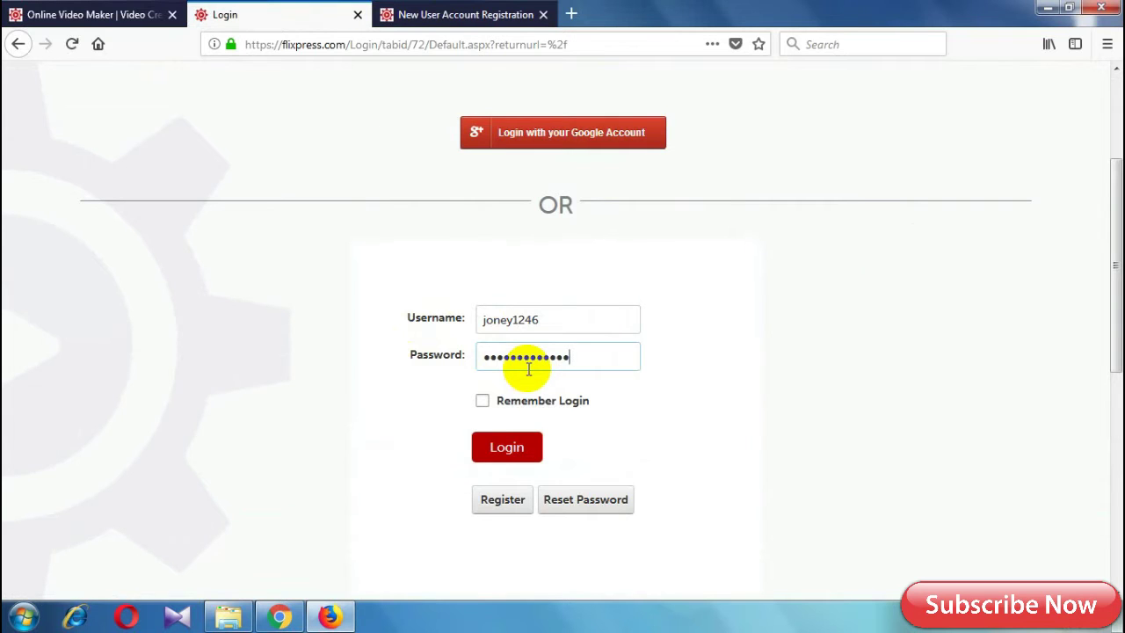
left_click(485, 402)
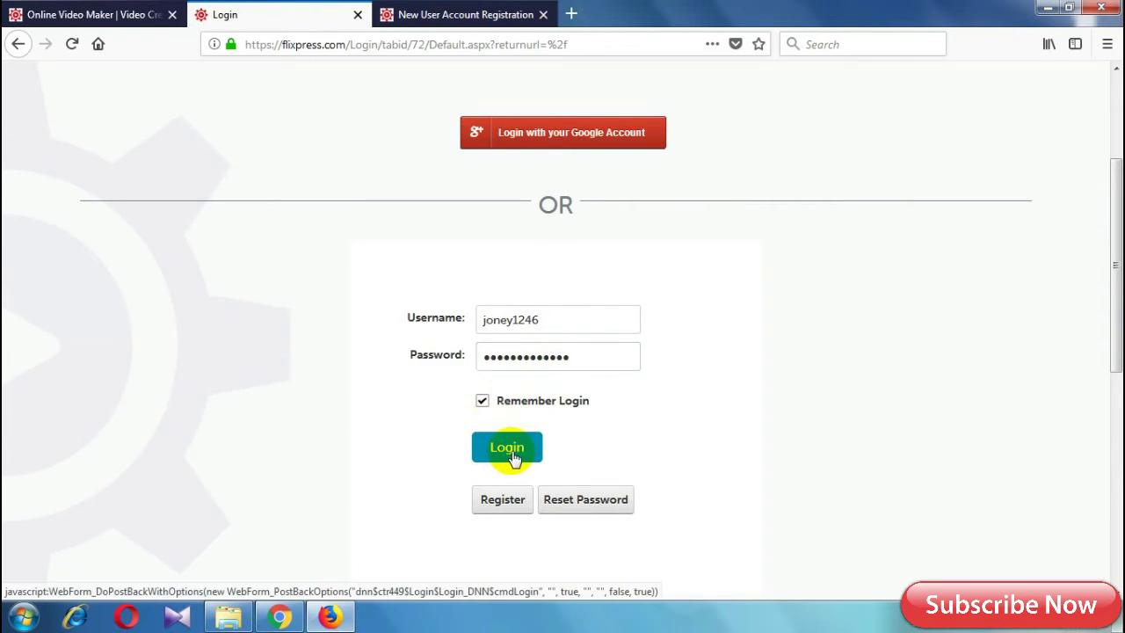
left_click(512, 453)
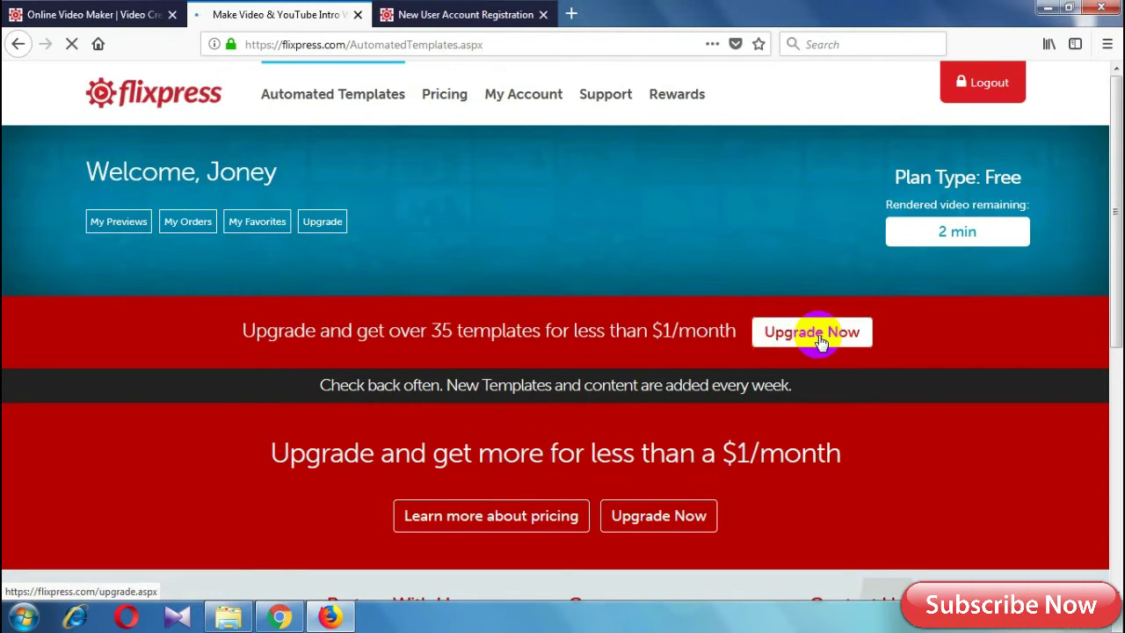
- Look through the first page of automated video templates, checking each one's style, duration and plan
scroll(450, 385, "down", 2)
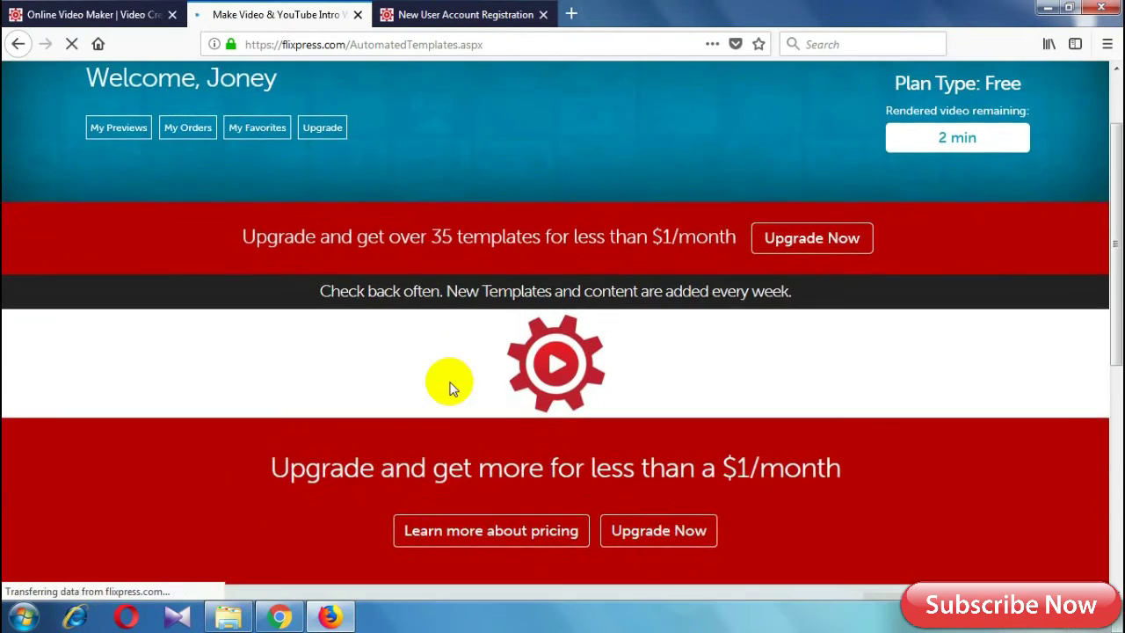
scroll(448, 383, "down", 3)
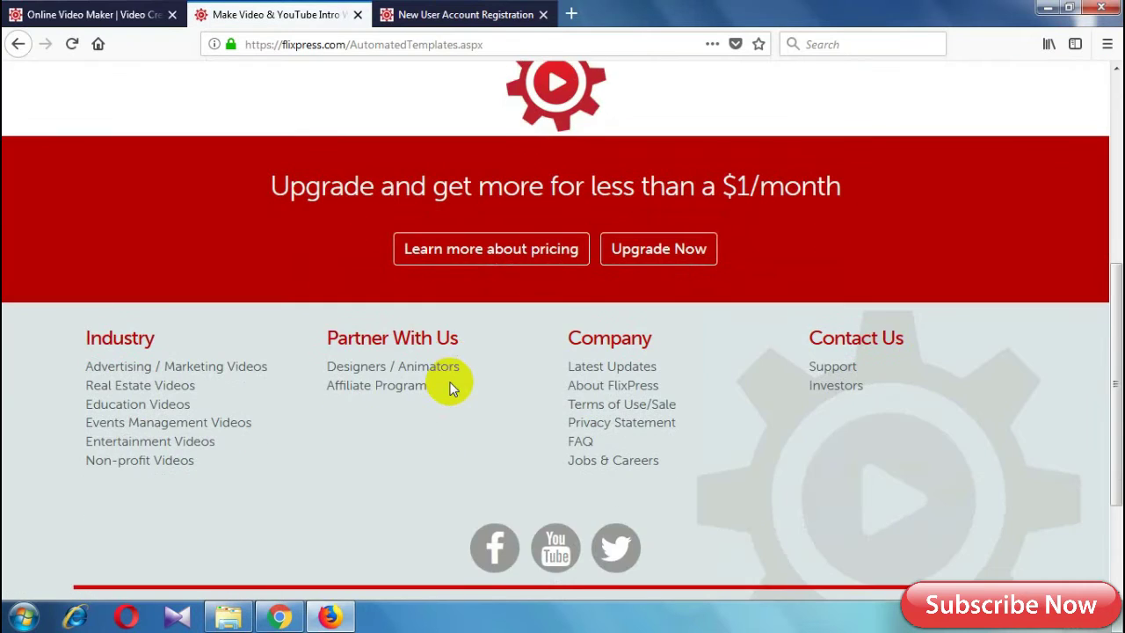
scroll(446, 382, "up", 4)
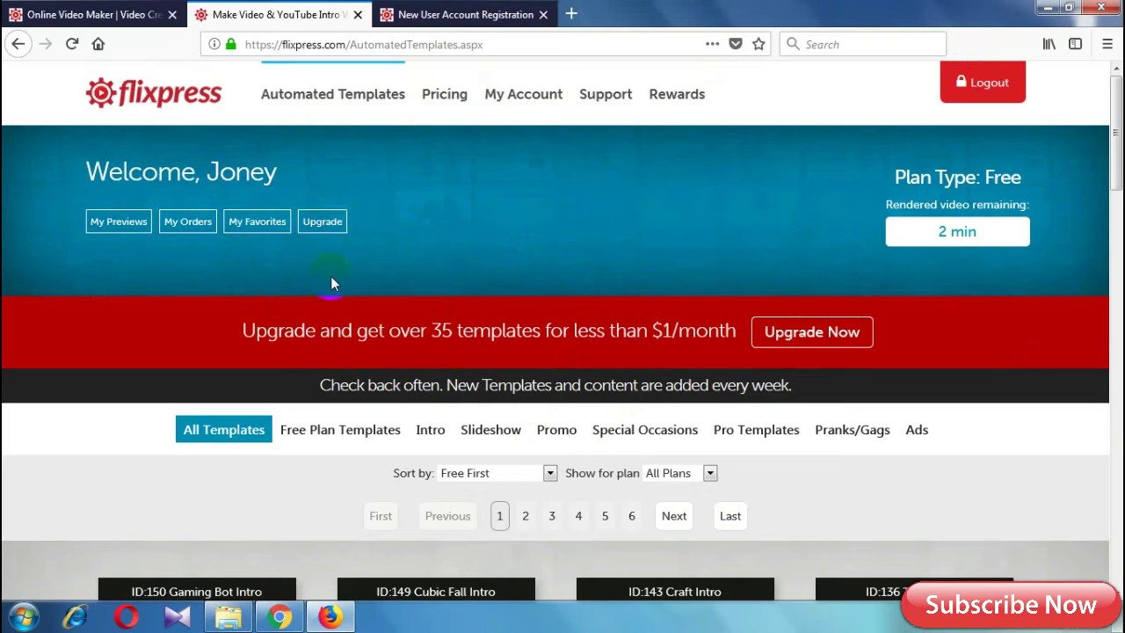
scroll(668, 329, "down", 5)
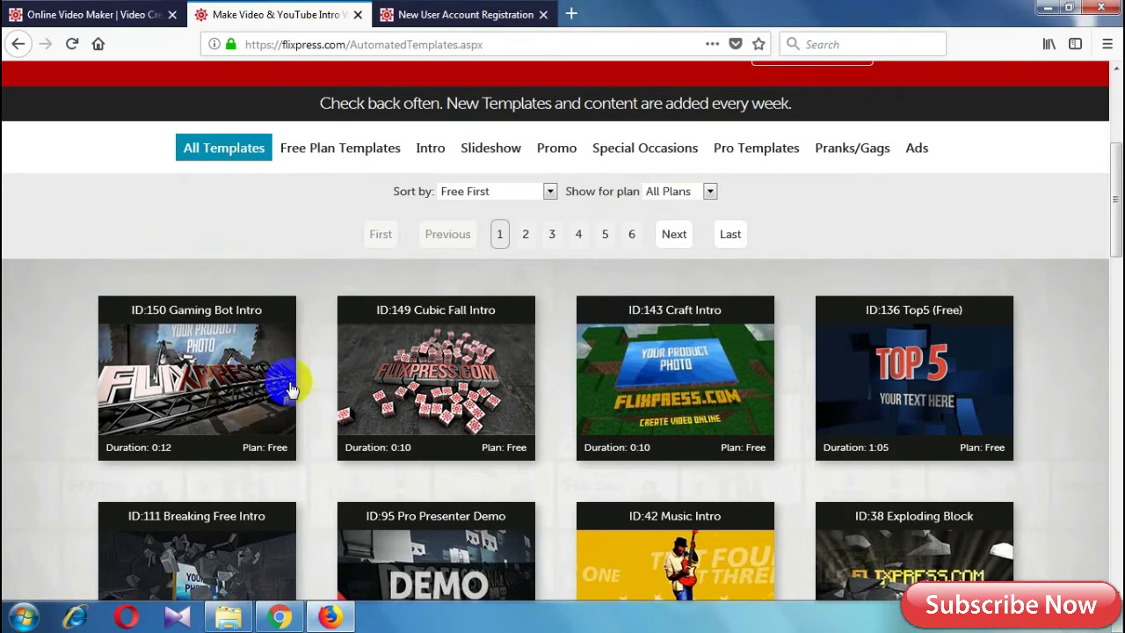
scroll(248, 253, "up", 1)
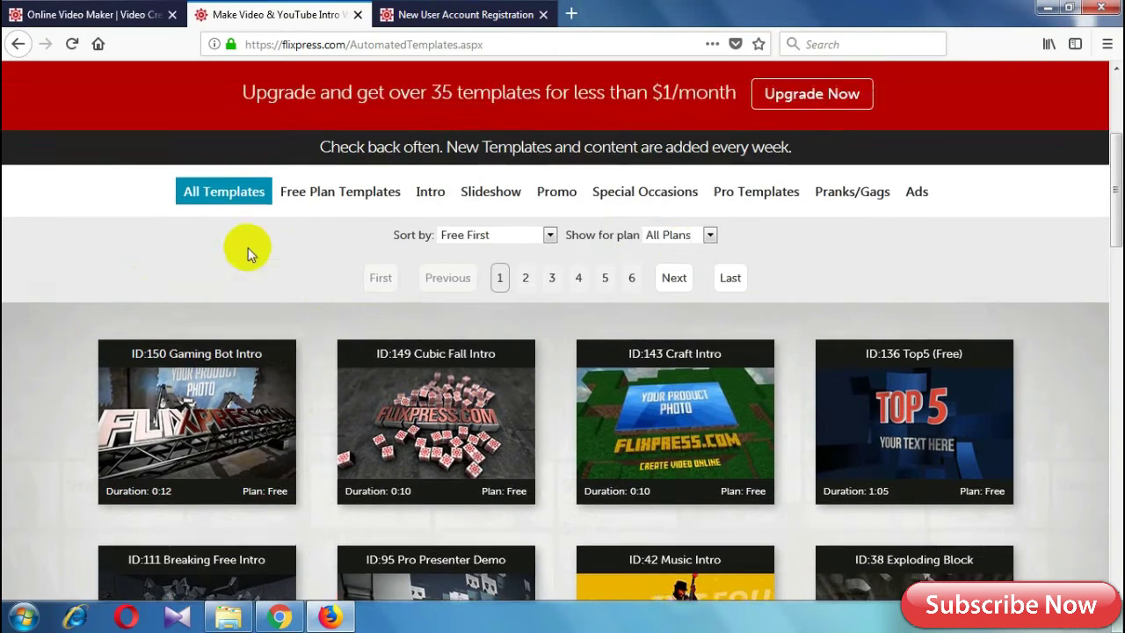
scroll(249, 253, "up", 5)
scroll(269, 432, "down", 8)
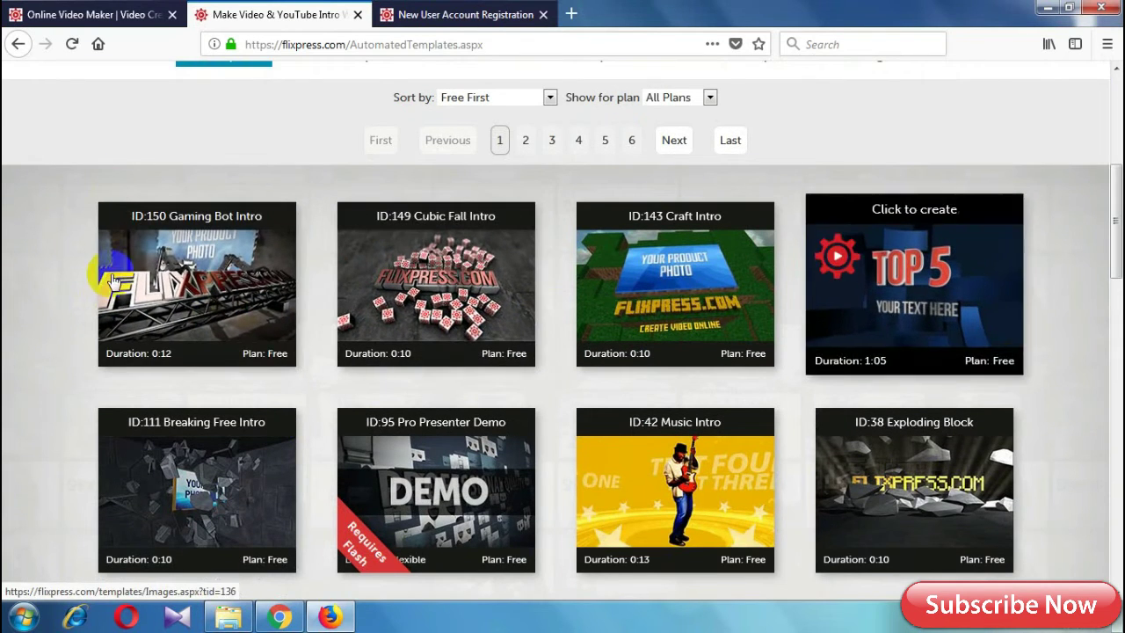
scroll(372, 346, "down", 5)
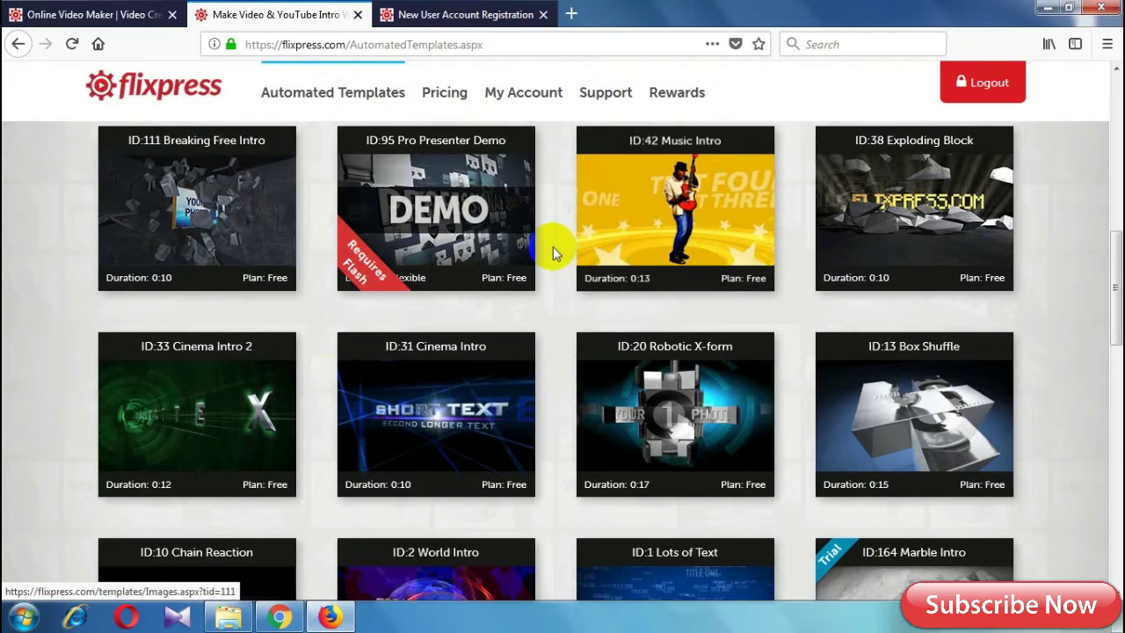
scroll(439, 311, "down", 3)
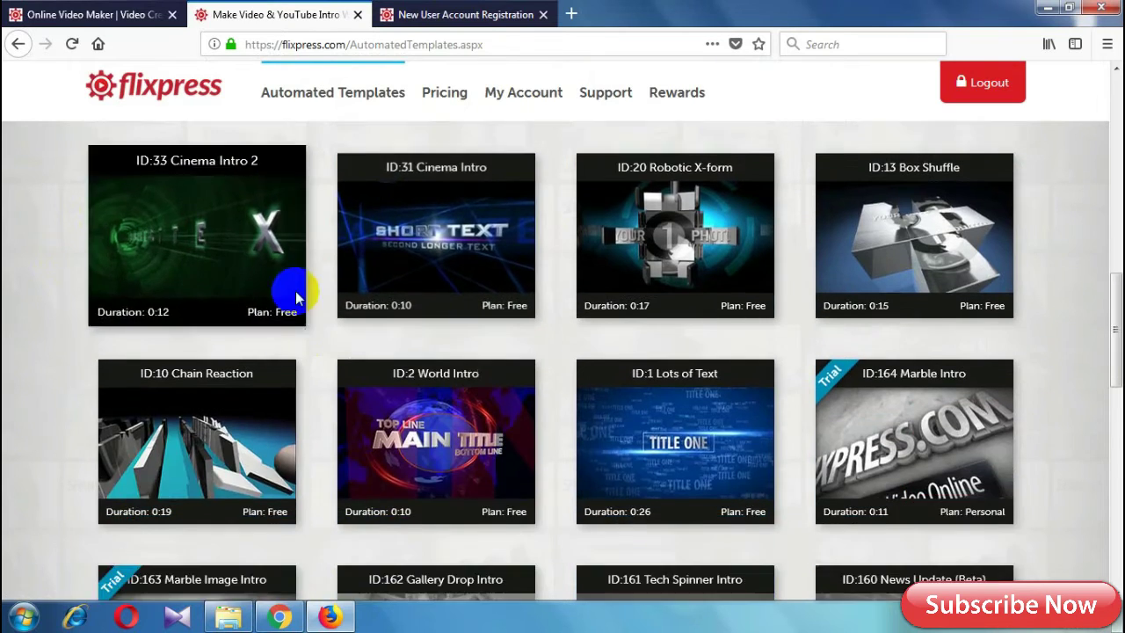
scroll(295, 291, "down", 3)
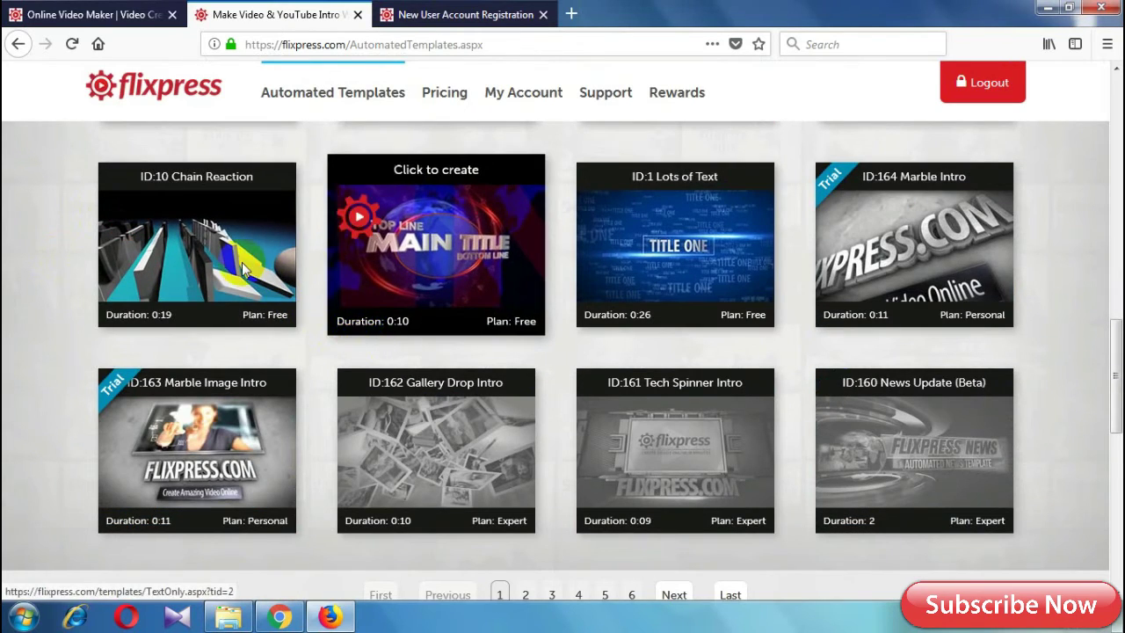
scroll(242, 262, "up", 10)
scroll(167, 266, "down", 2)
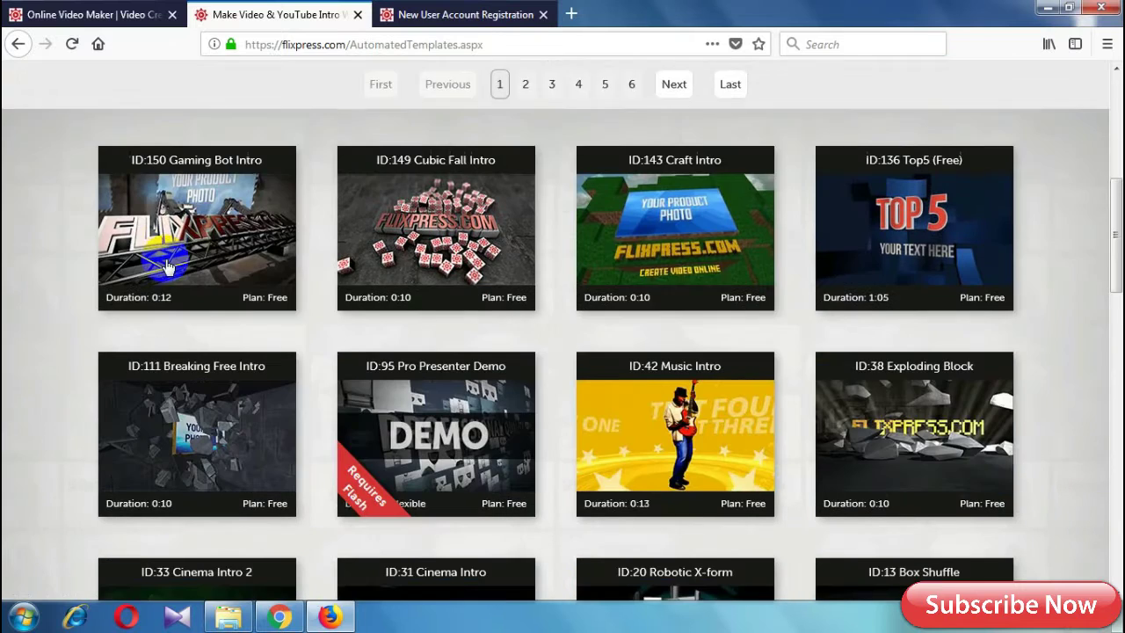
- Choose the free Cubic Fall Intro template (ID 149) and start customizing it
scroll(351, 271, "down", 2)
scroll(352, 264, "up", 6)
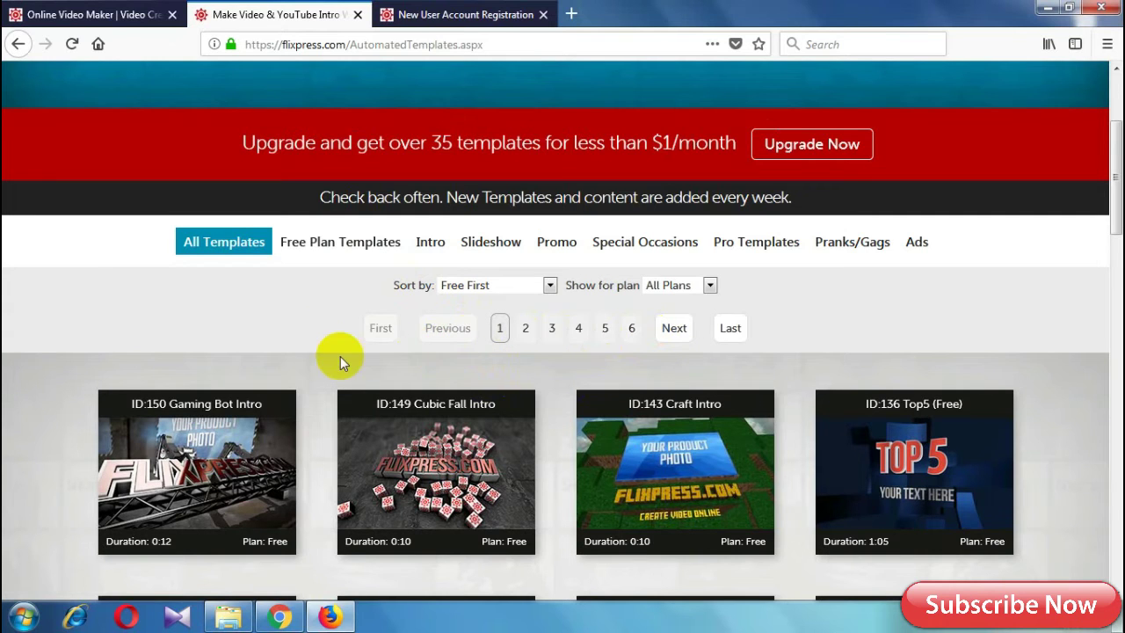
scroll(325, 347, "down", 3)
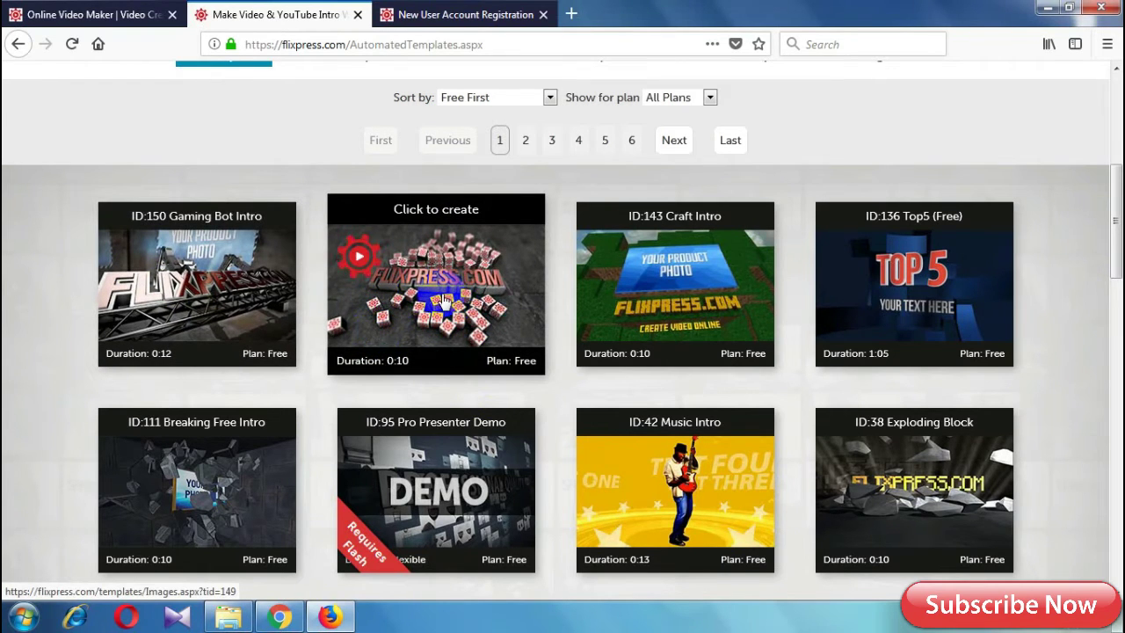
left_click(421, 291)
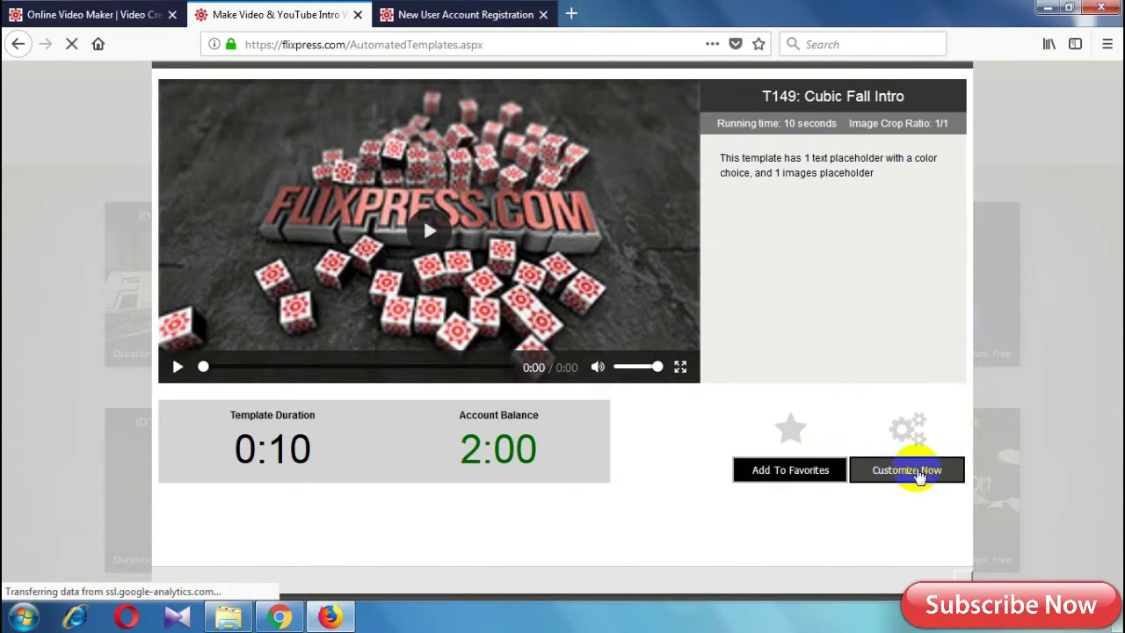
left_click(919, 475)
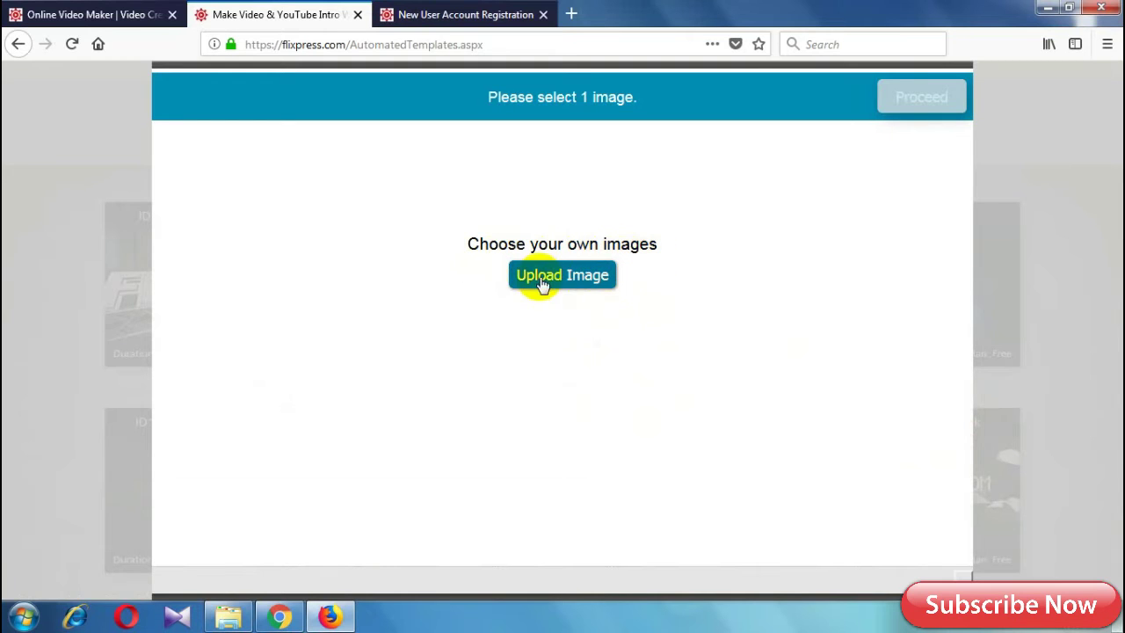
- Upload the faces-avatar-circle-portrait JPEG from the Desktop as the template's image
left_click(575, 273)
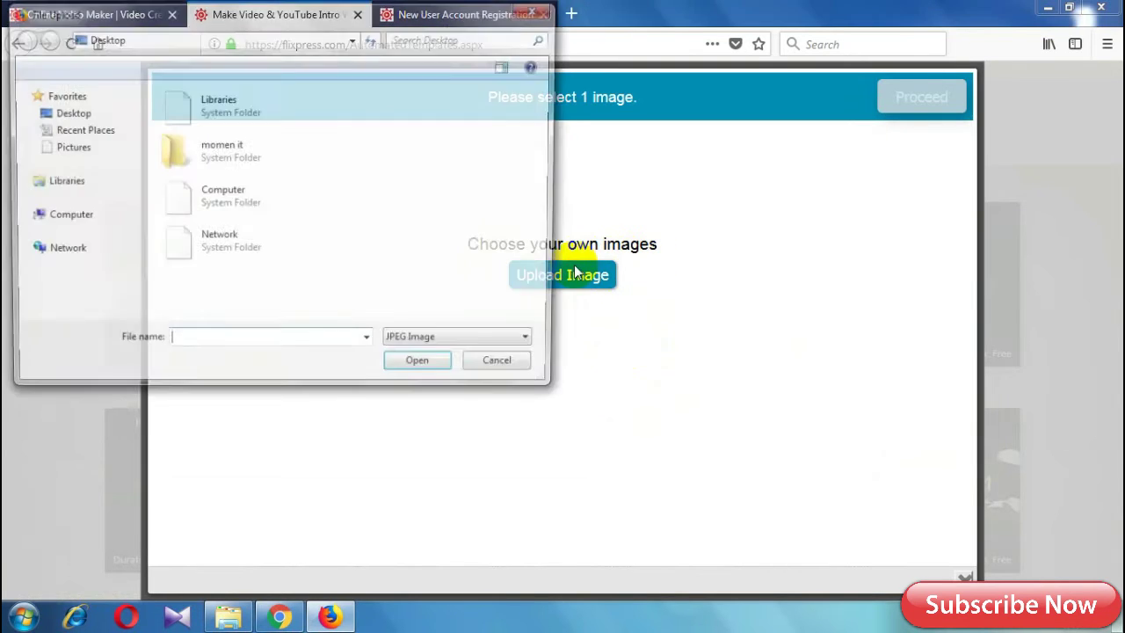
left_click_drag(544, 195, 562, 281)
left_click(345, 307)
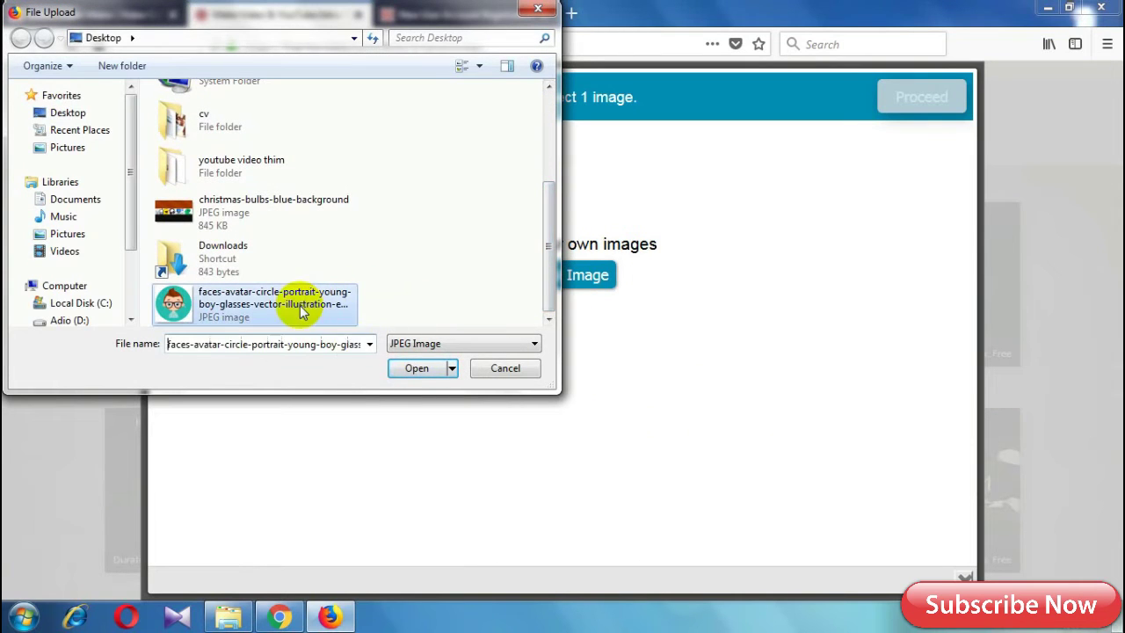
left_click(409, 368)
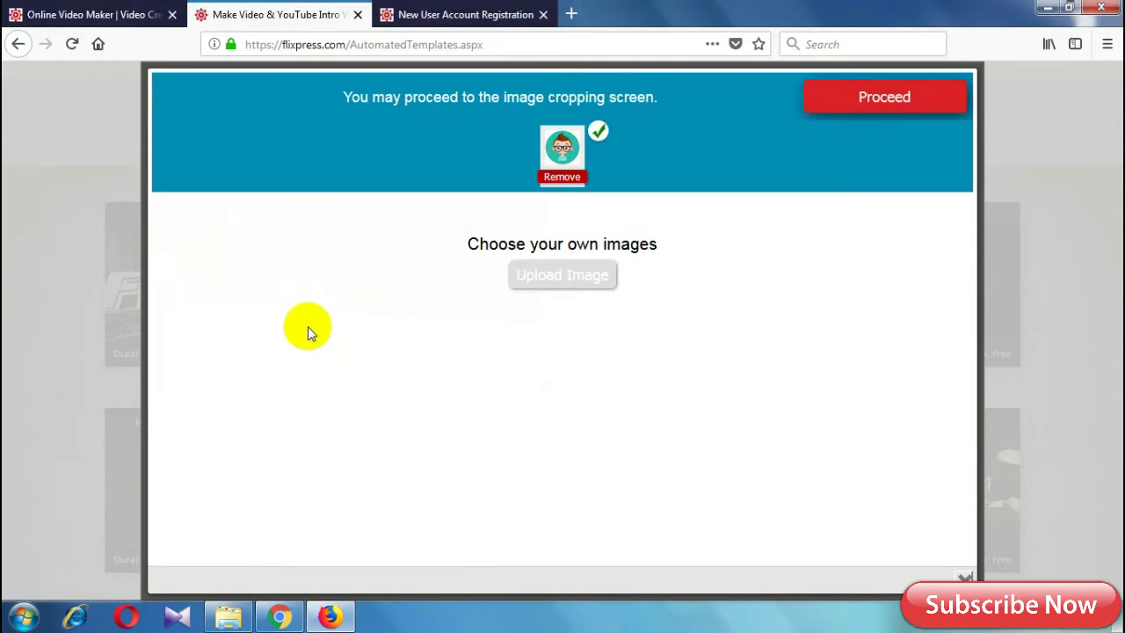
- Proceed to image cropping and accept the crop area covering the whole avatar picture
left_click(852, 103)
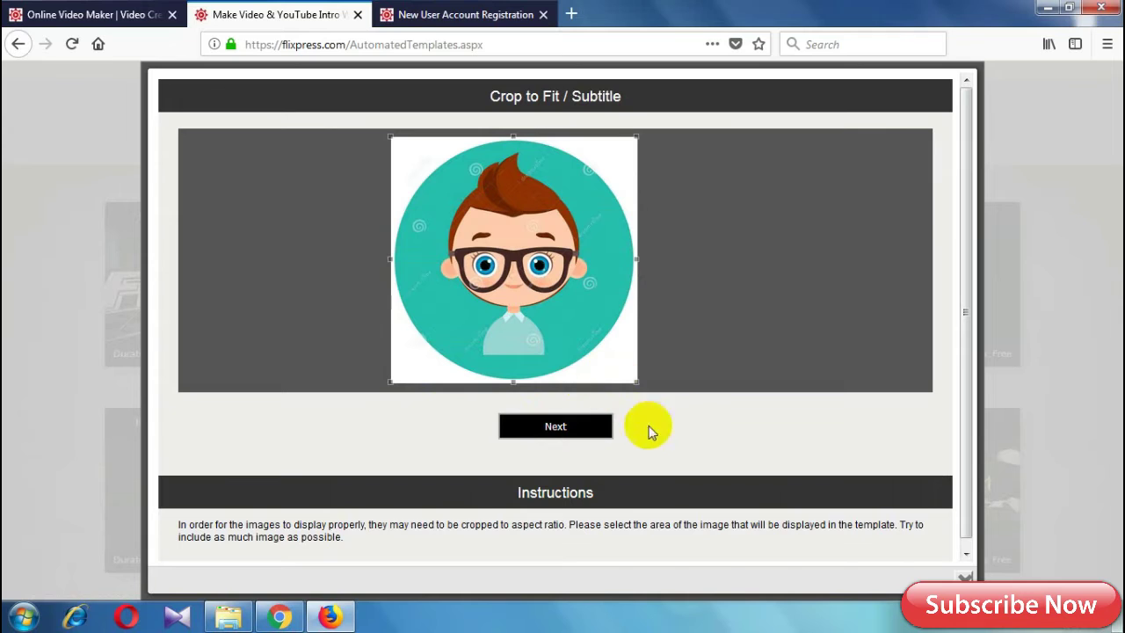
left_click(514, 208)
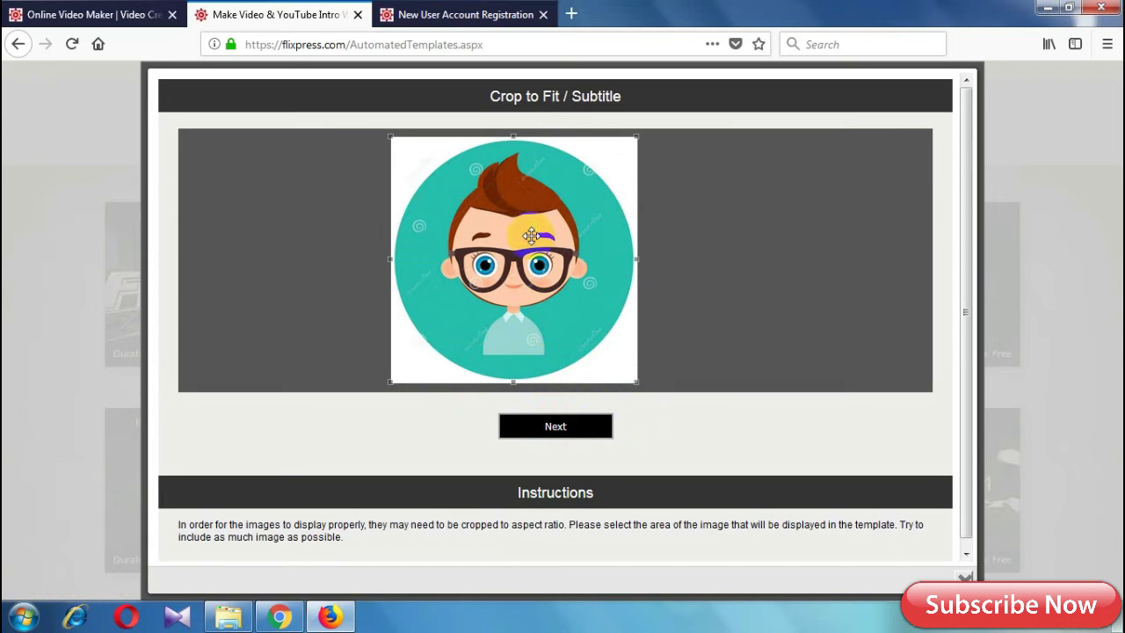
left_click_drag(533, 233, 532, 237)
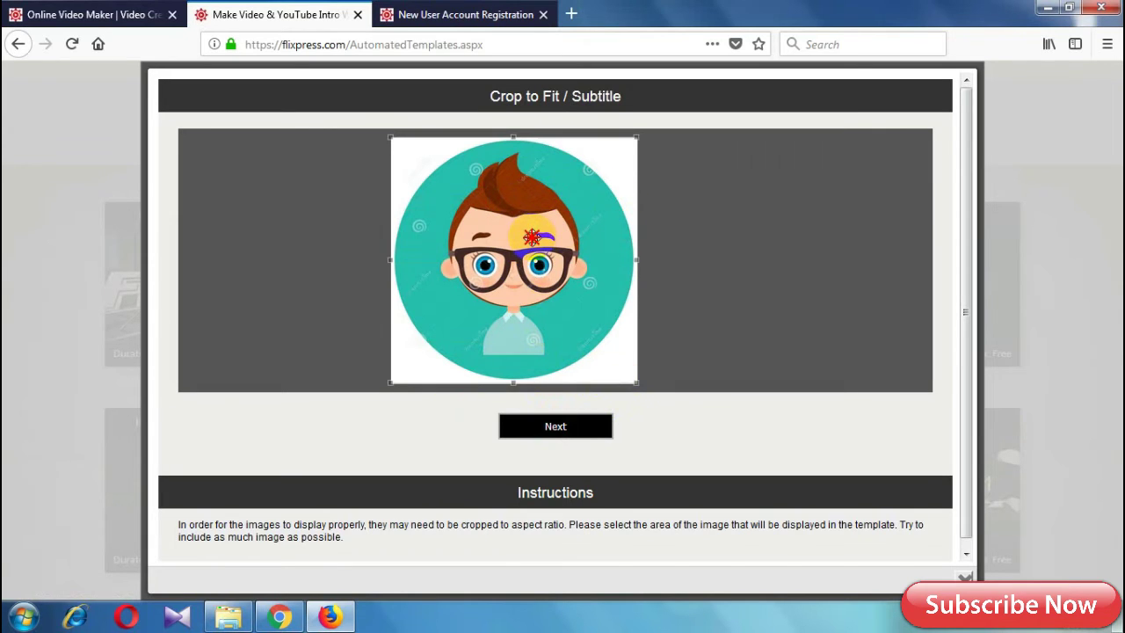
left_click(517, 424)
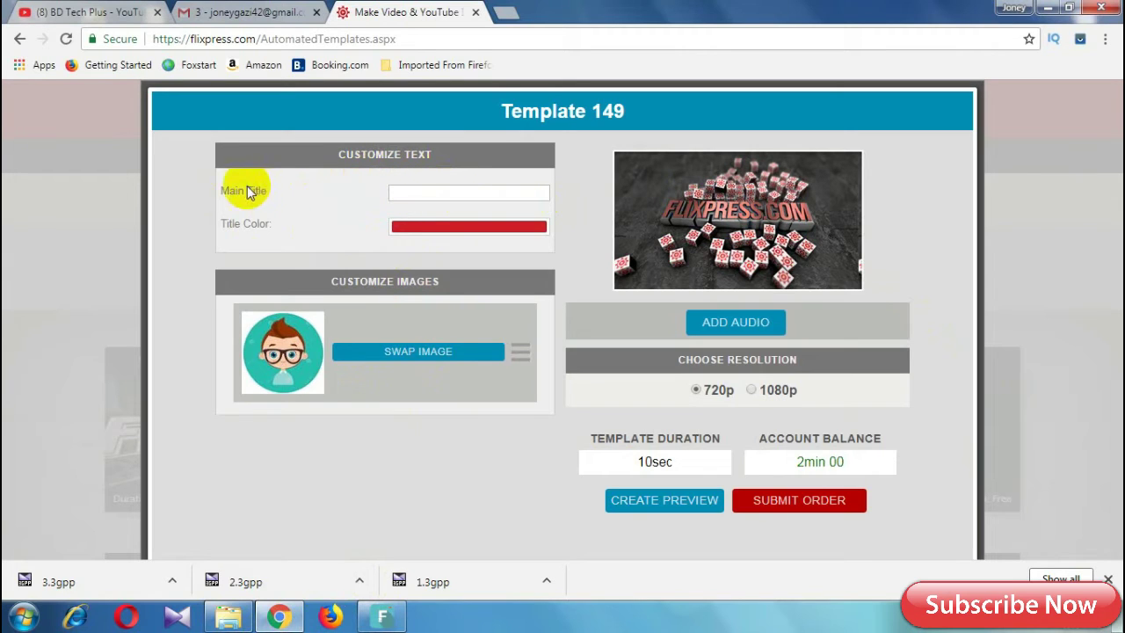
- Set the main title to BD Tech Plus and look at the available title colors
left_click(412, 190)
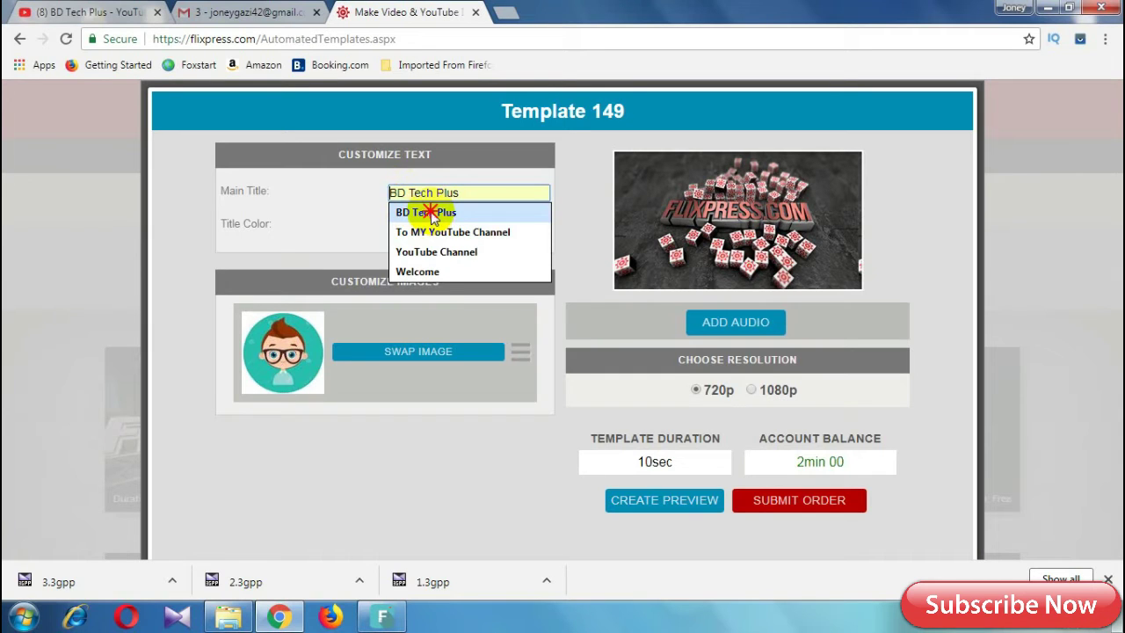
left_click(431, 213)
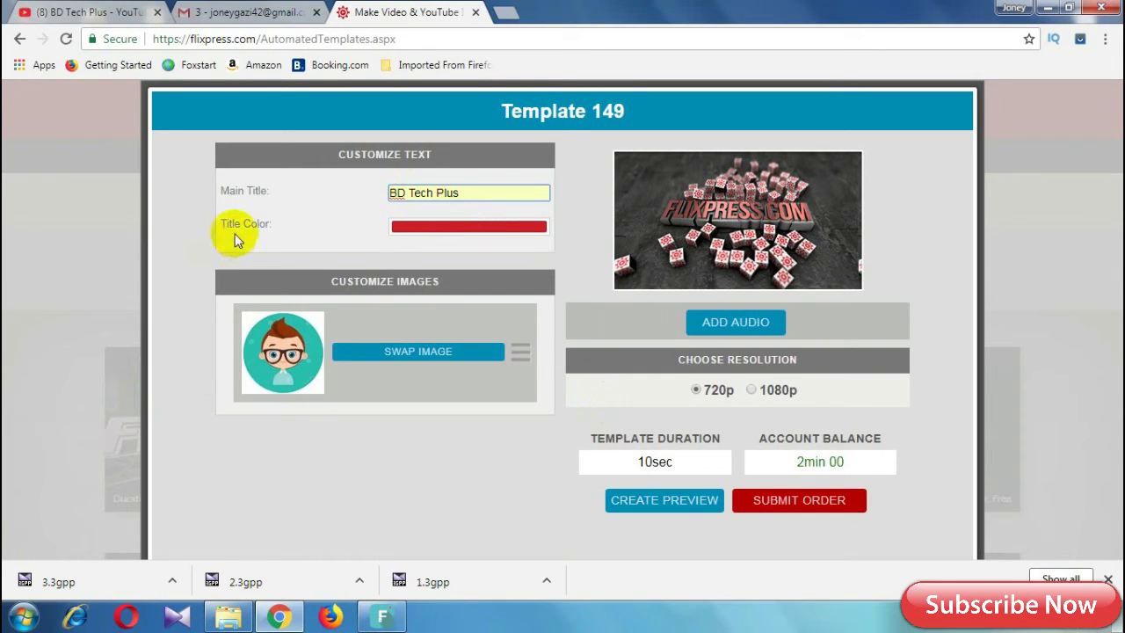
left_click(431, 229)
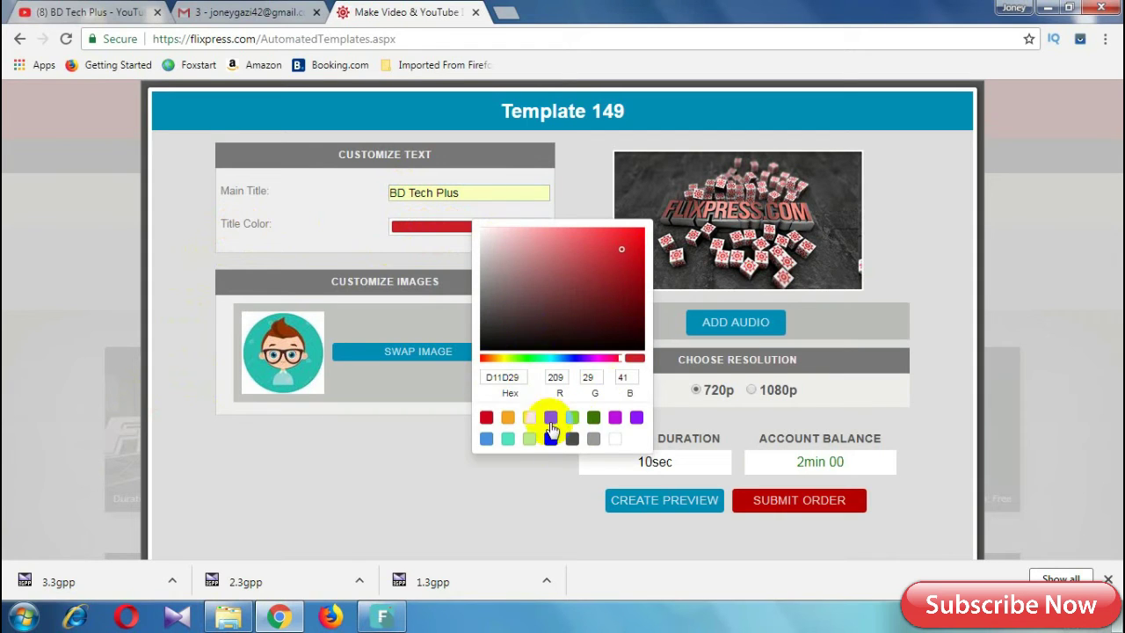
left_click(346, 228)
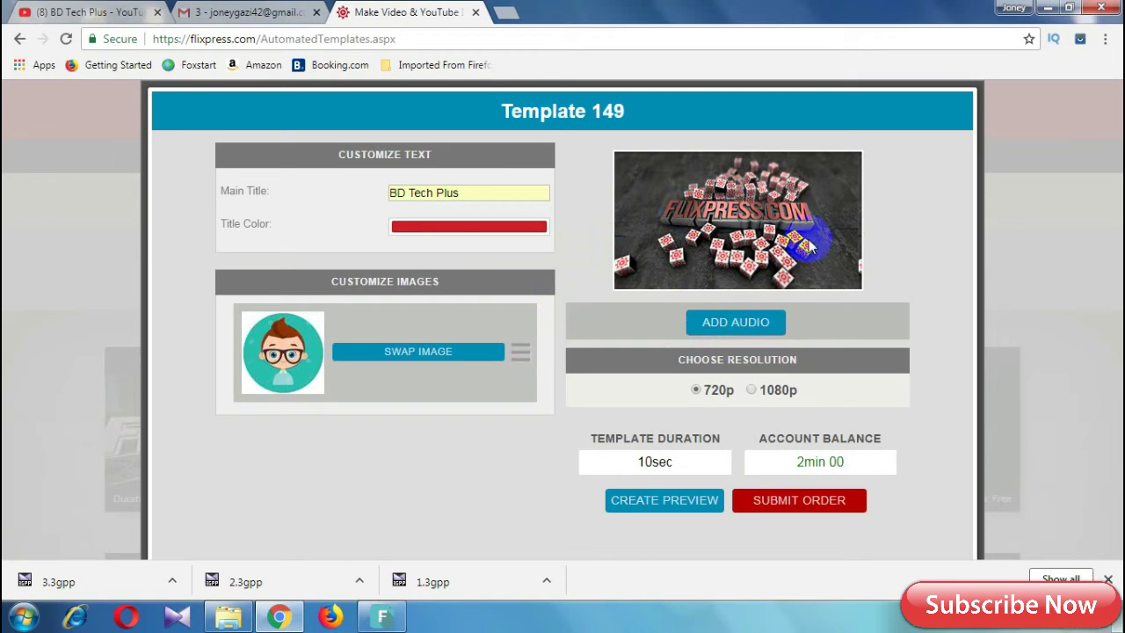
- Browse the stock audio categories from Cute-Lite to Promo, and leave the audio selection without choosing a track
left_click(730, 323)
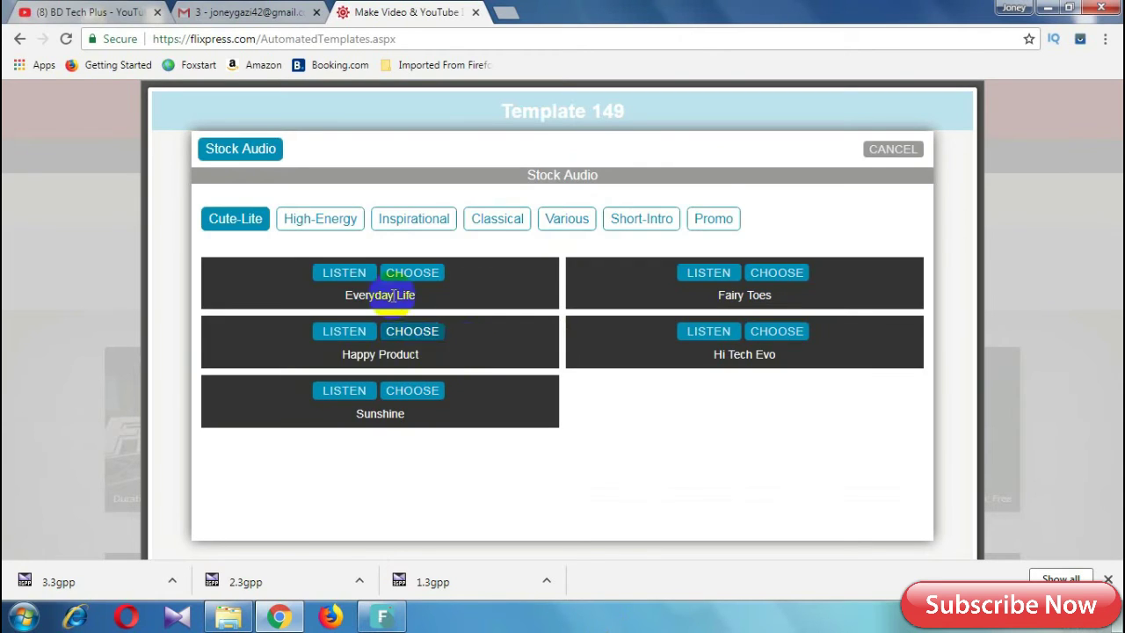
left_click(326, 220)
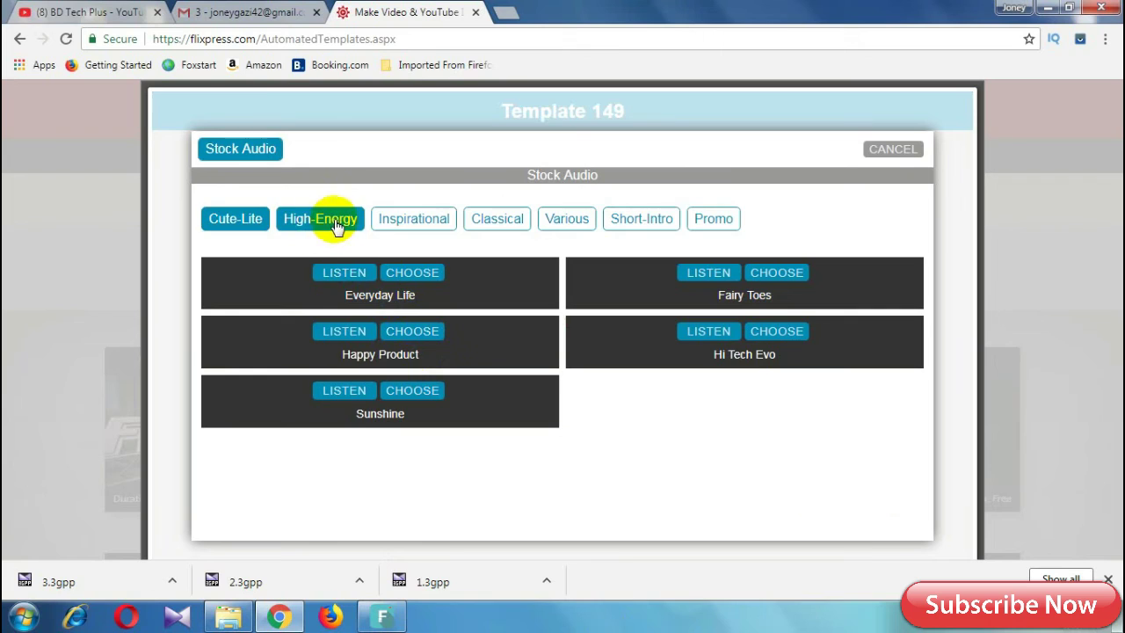
left_click(413, 225)
left_click(499, 224)
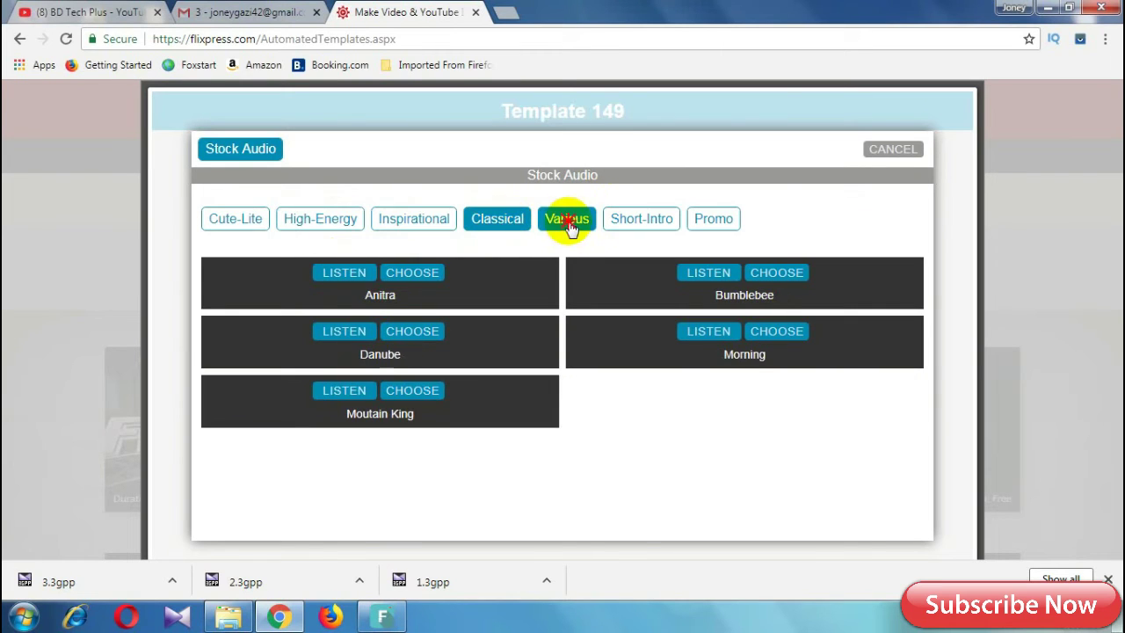
left_click(568, 223)
left_click(640, 220)
left_click(710, 220)
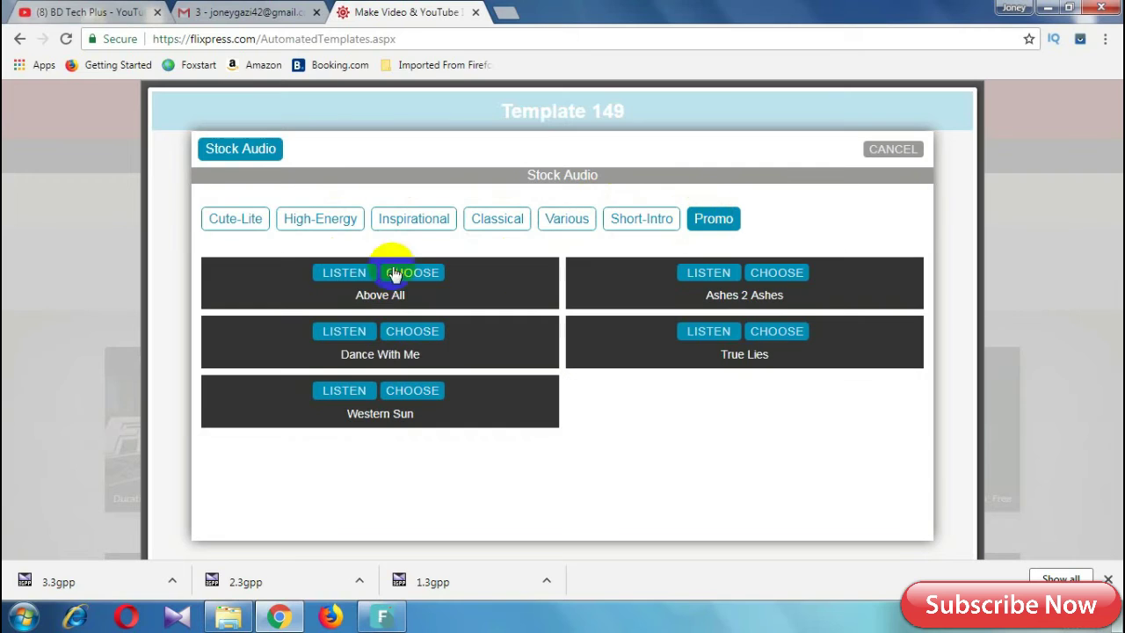
left_click(230, 221)
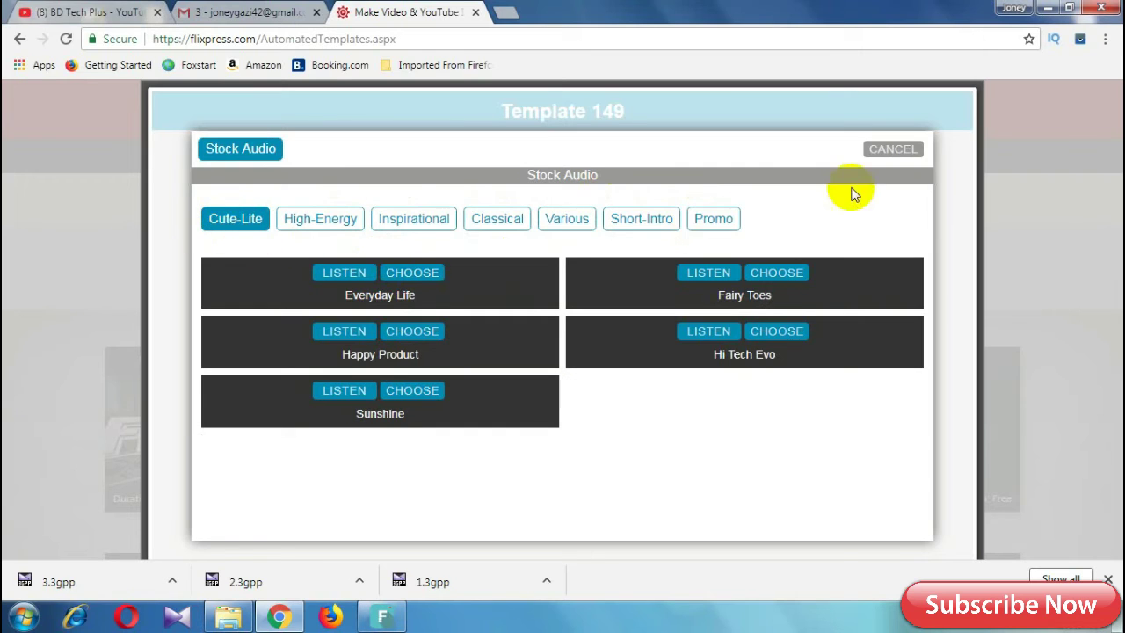
left_click(890, 151)
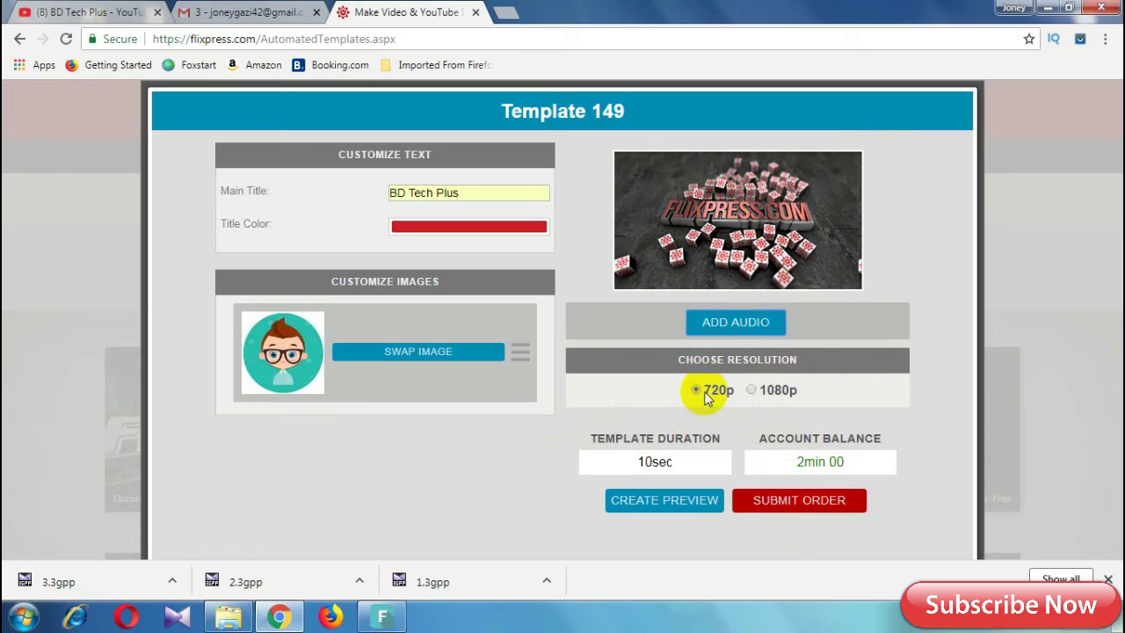
- Submit the customized 720p intro as an order and confirm placing it
left_click(778, 514)
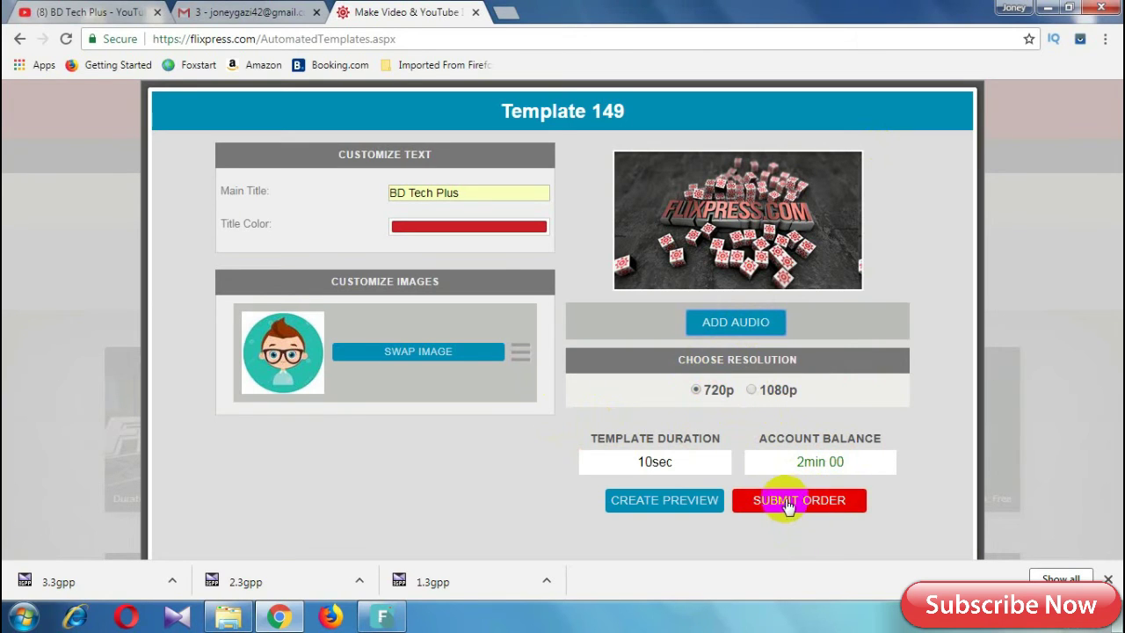
left_click(789, 506)
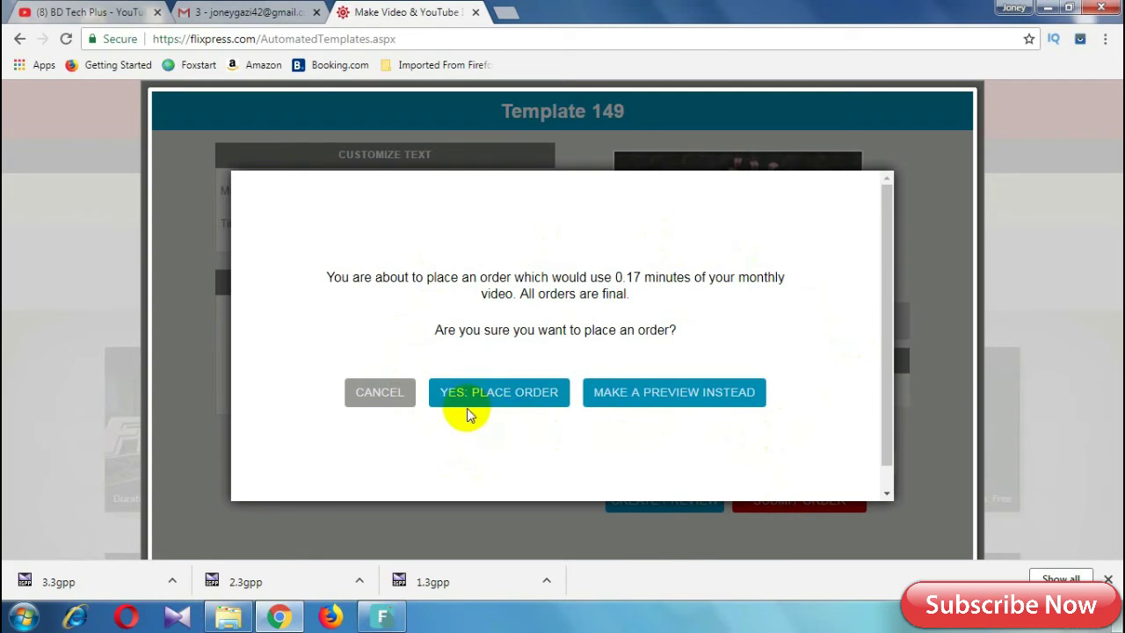
left_click(515, 390)
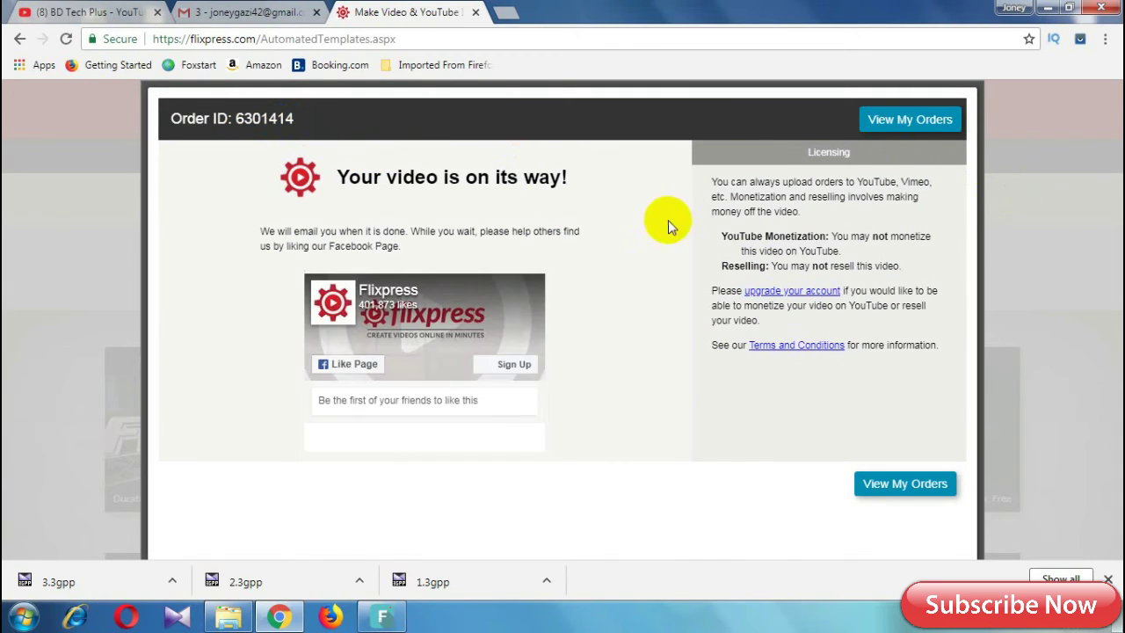
- Go to the account's orders and download the newest Cubic Fall intro in HD
left_click(878, 123)
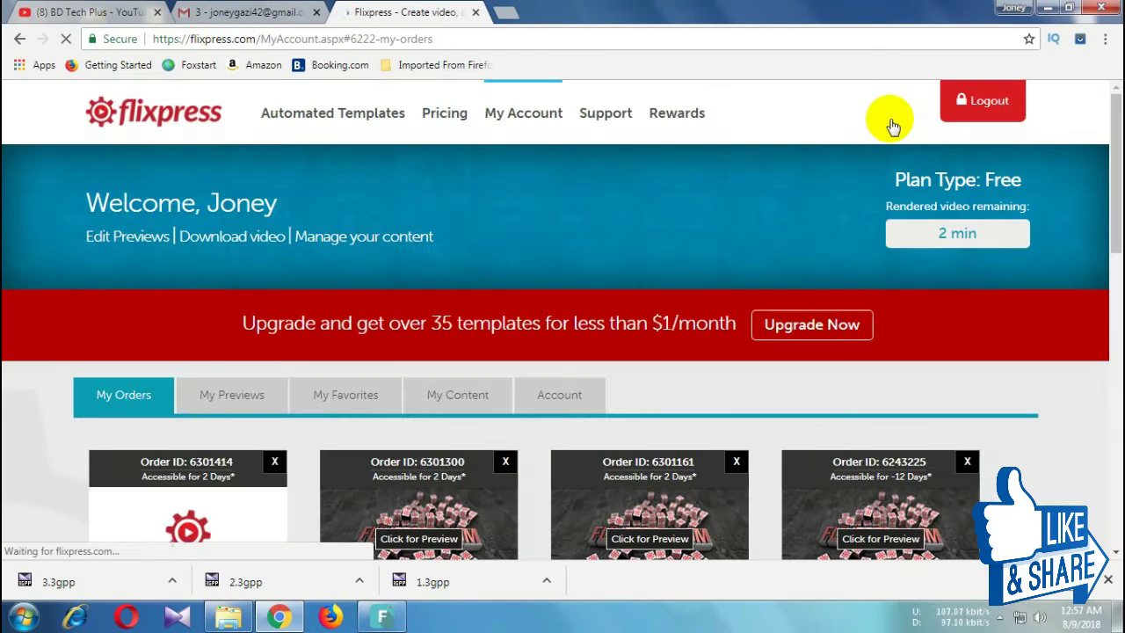
scroll(734, 294, "down", 1)
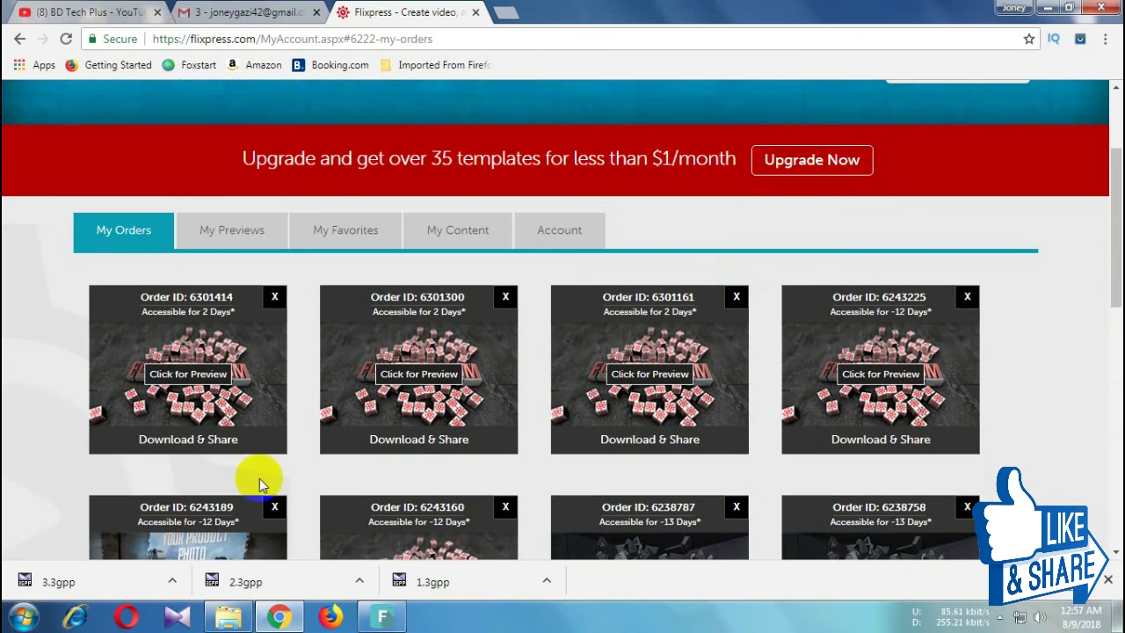
left_click(167, 404)
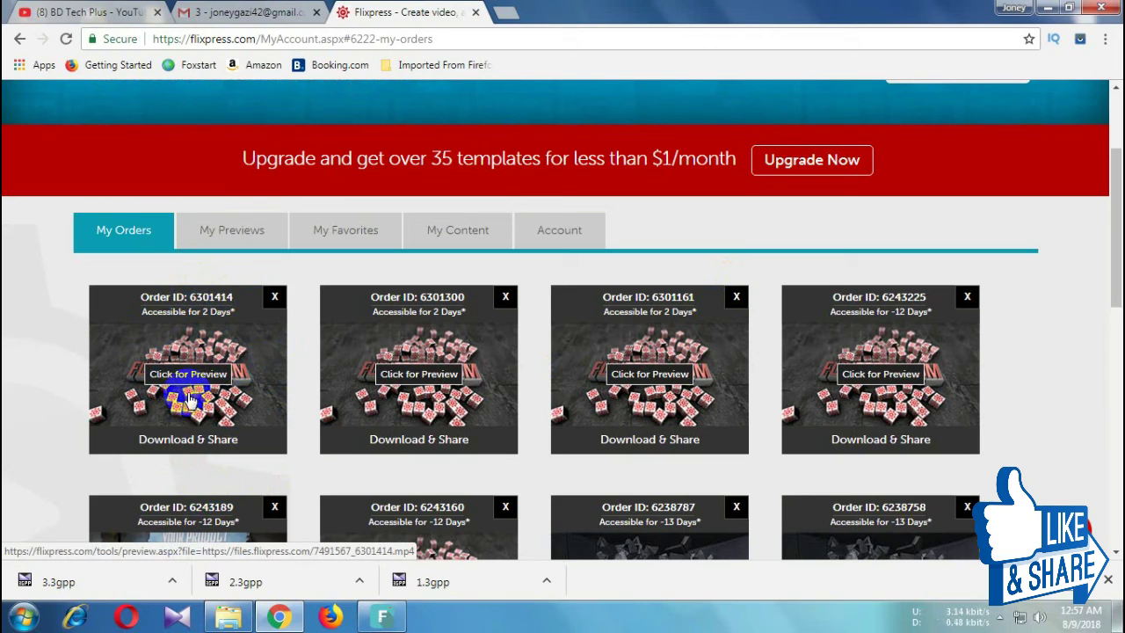
left_click(149, 453)
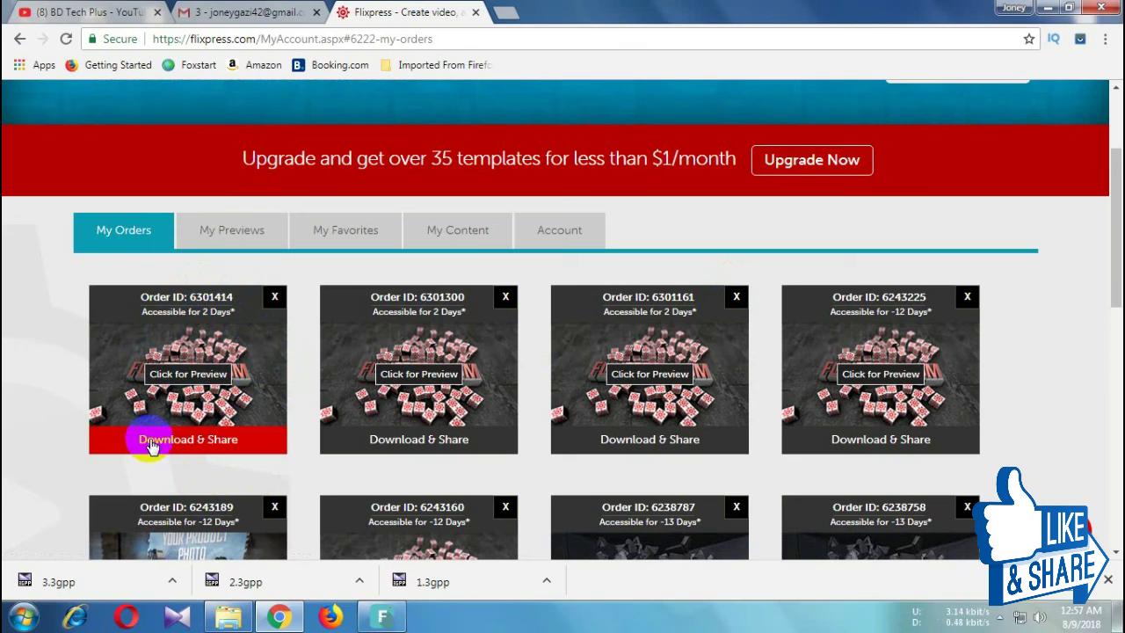
left_click(218, 444)
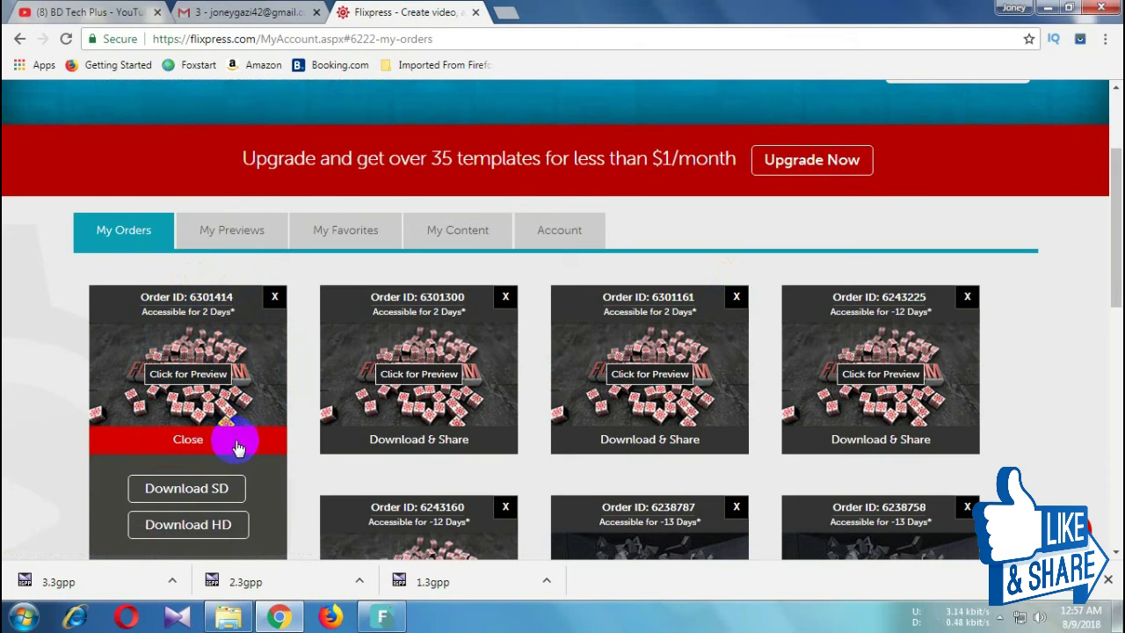
scroll(229, 492, "down", 2)
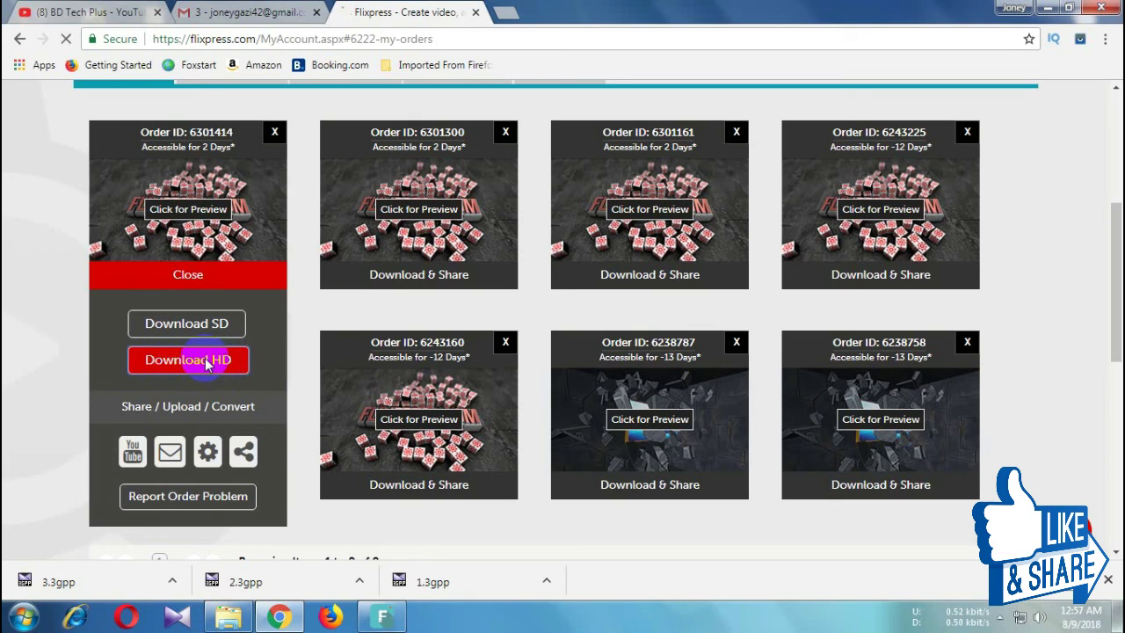
left_click(208, 365)
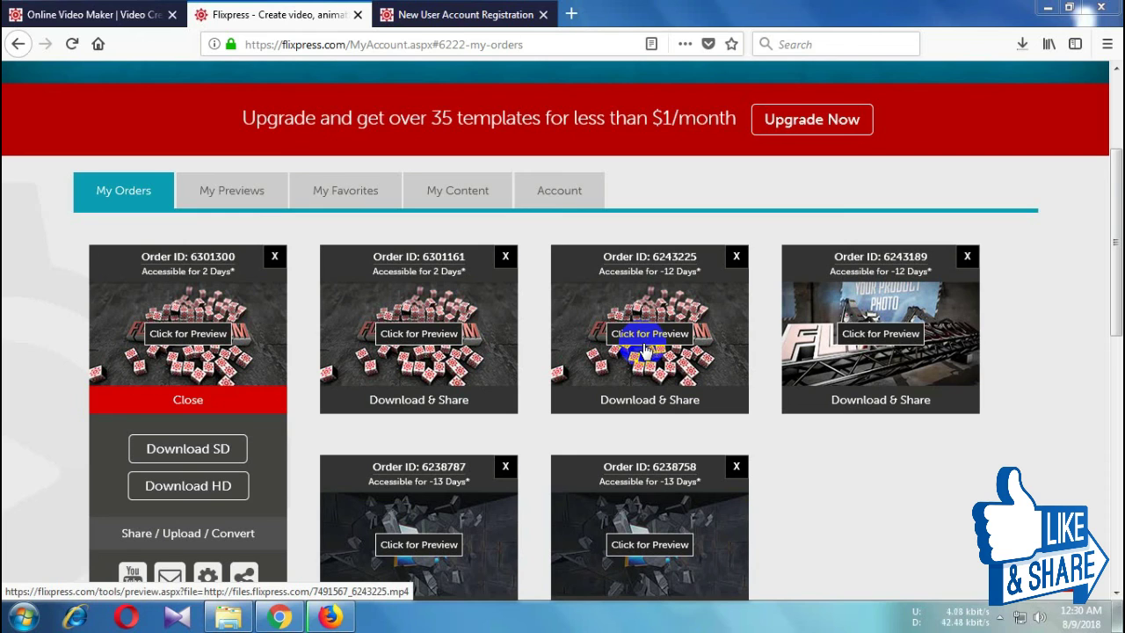
- Minimize the browser and play the downloaded HD intro from the desktop full screen in KMPlayer
left_click(1045, 7)
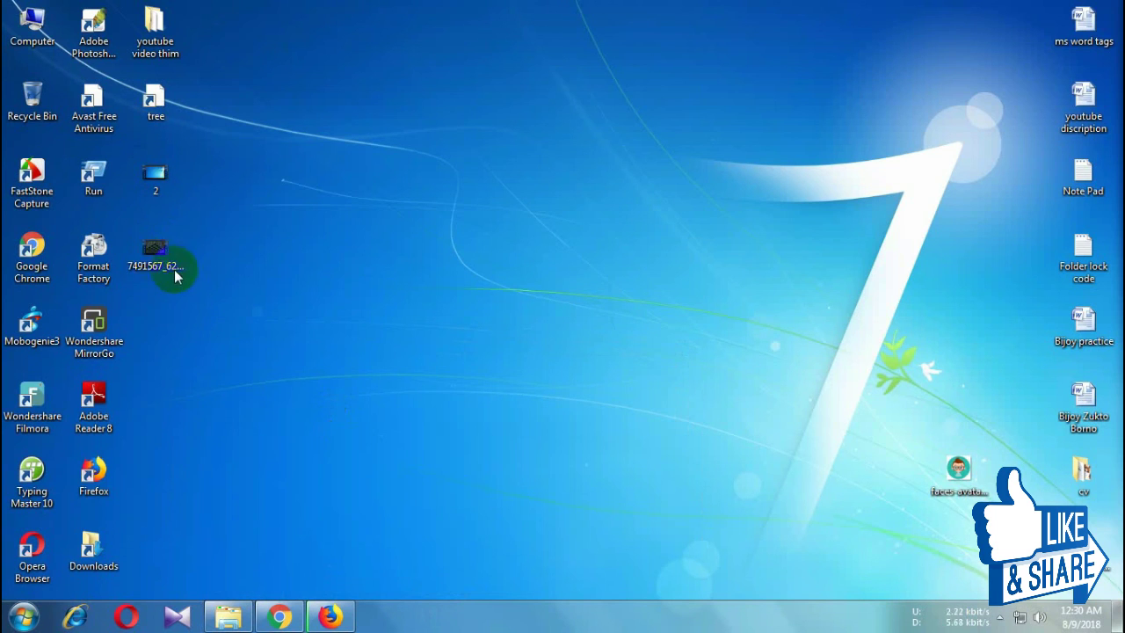
left_click_drag(165, 266, 174, 347)
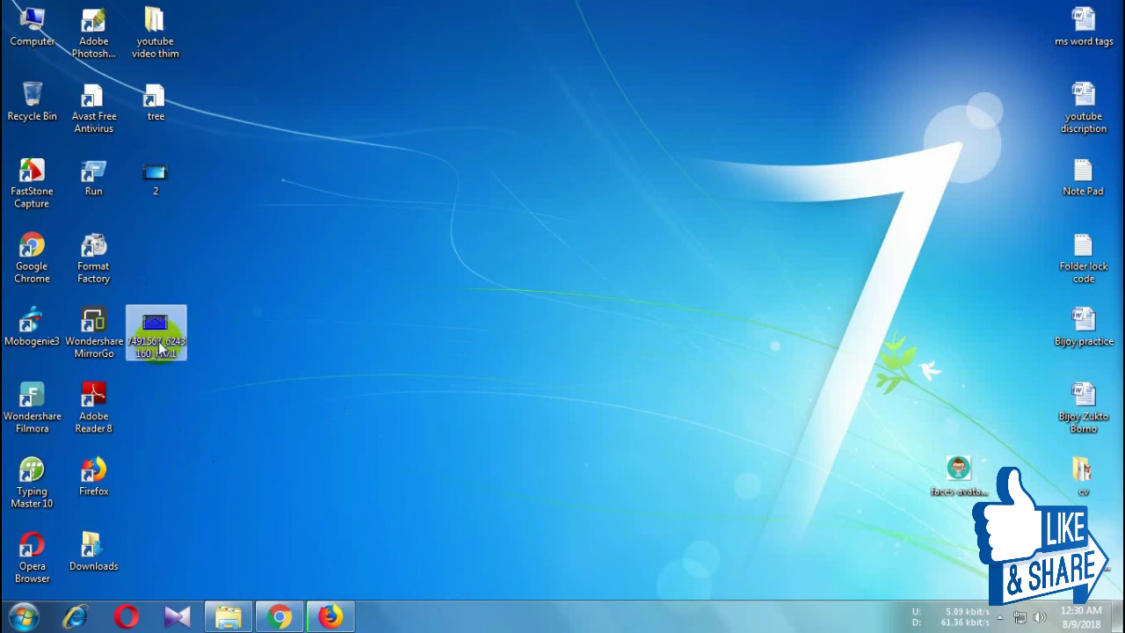
left_click(161, 342)
left_click(162, 333)
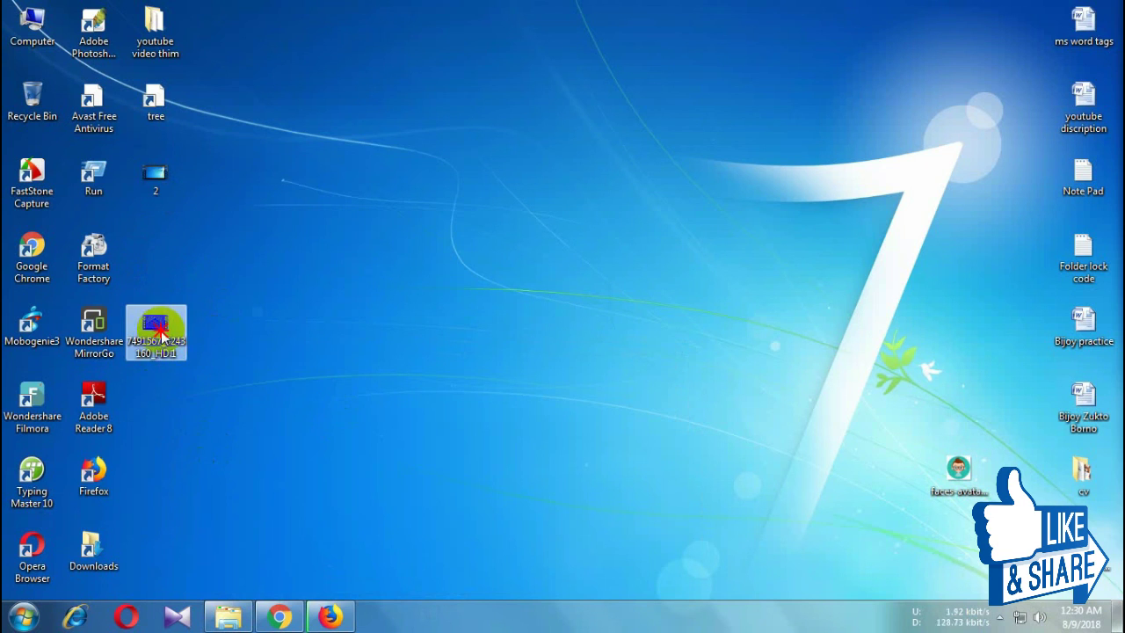
double_click(159, 330)
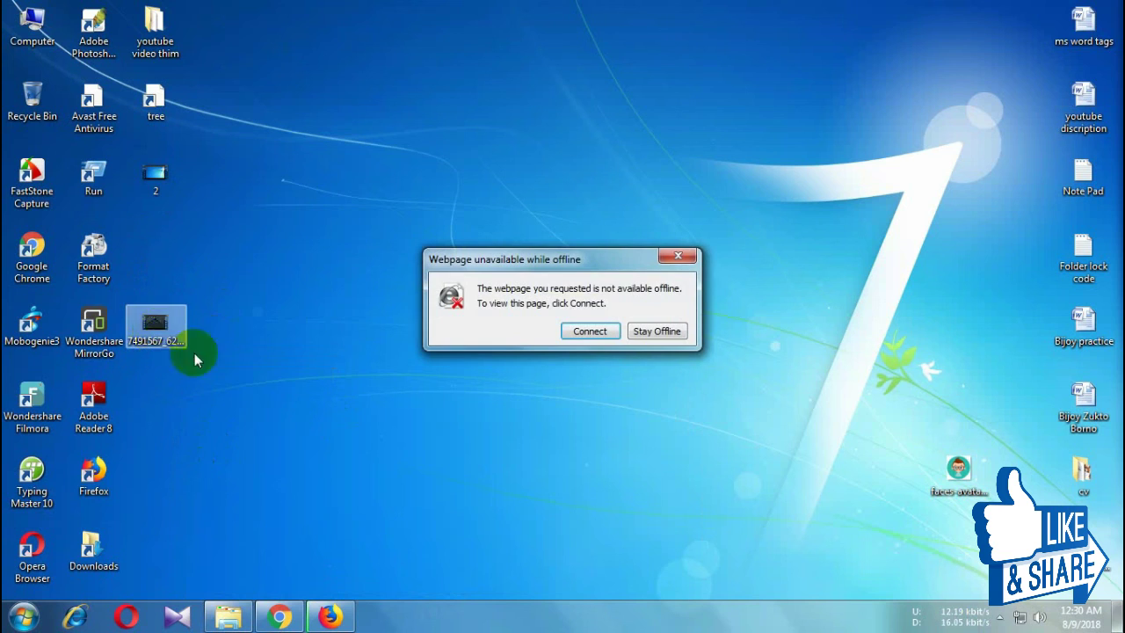
left_click(674, 254)
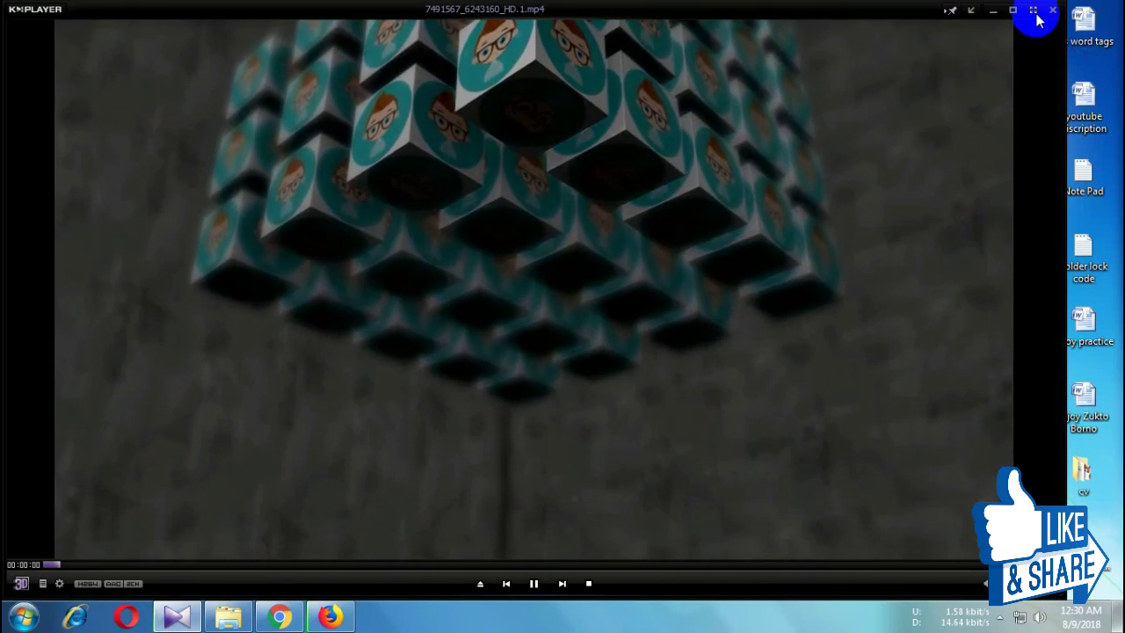
left_click(1034, 11)
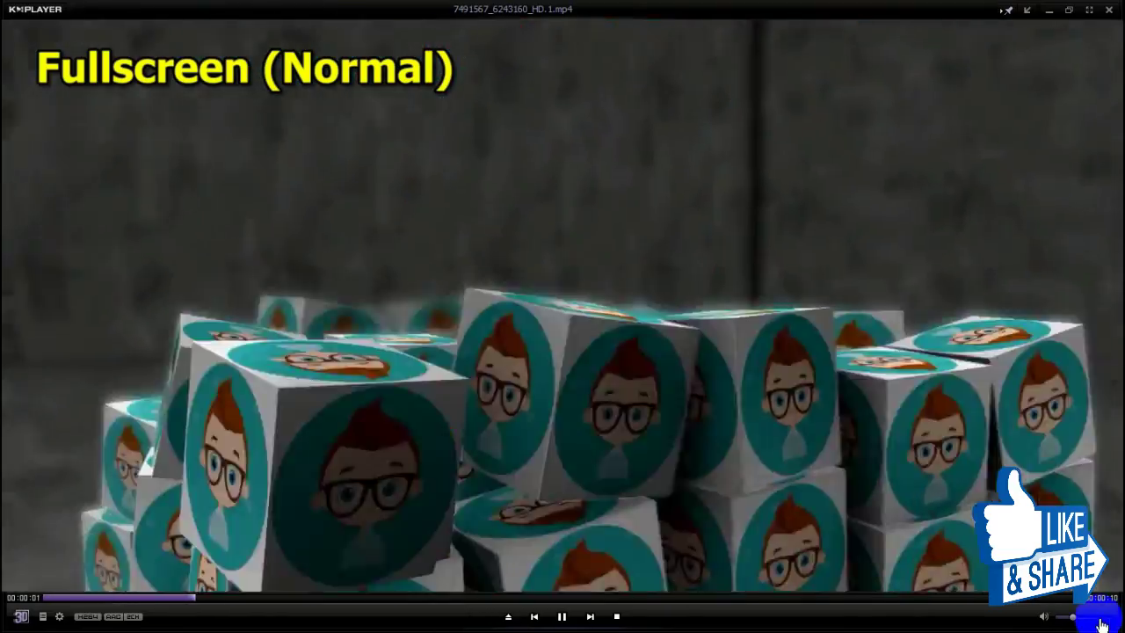